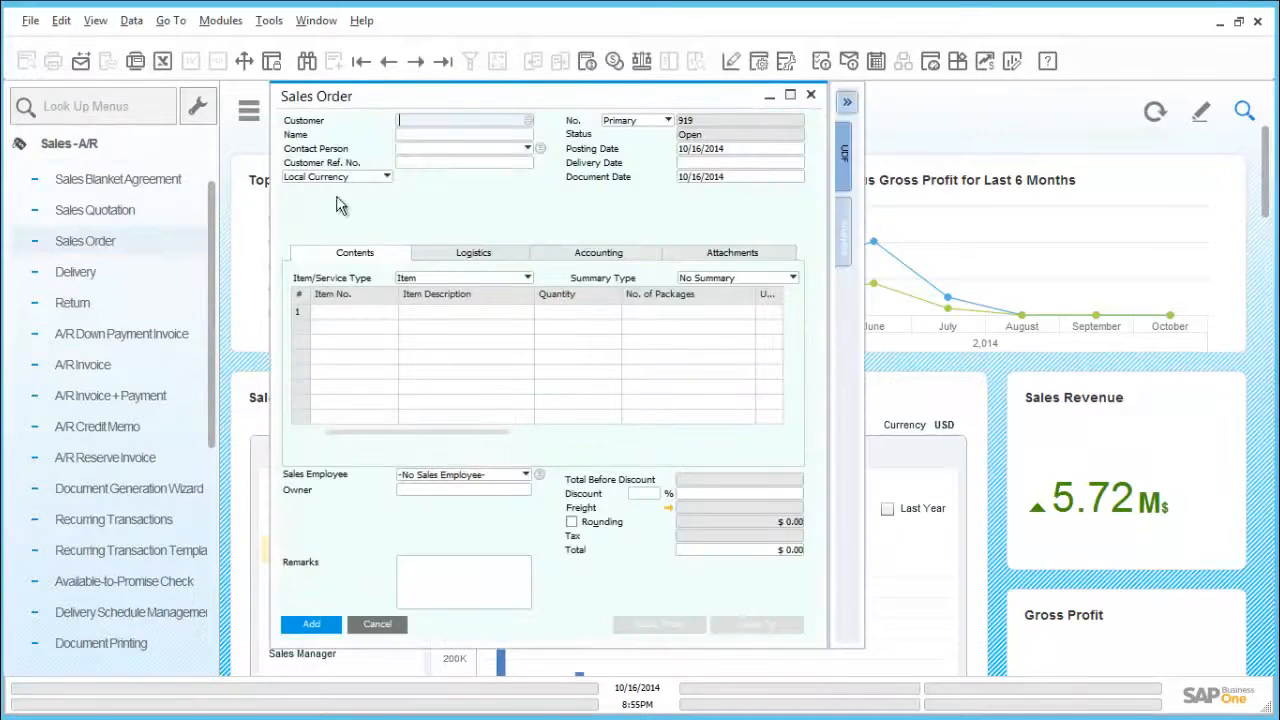
Step: Open the preceding sales order and review its item line's quantity, in-stock, committed and ordered figures
left_click(392, 63)
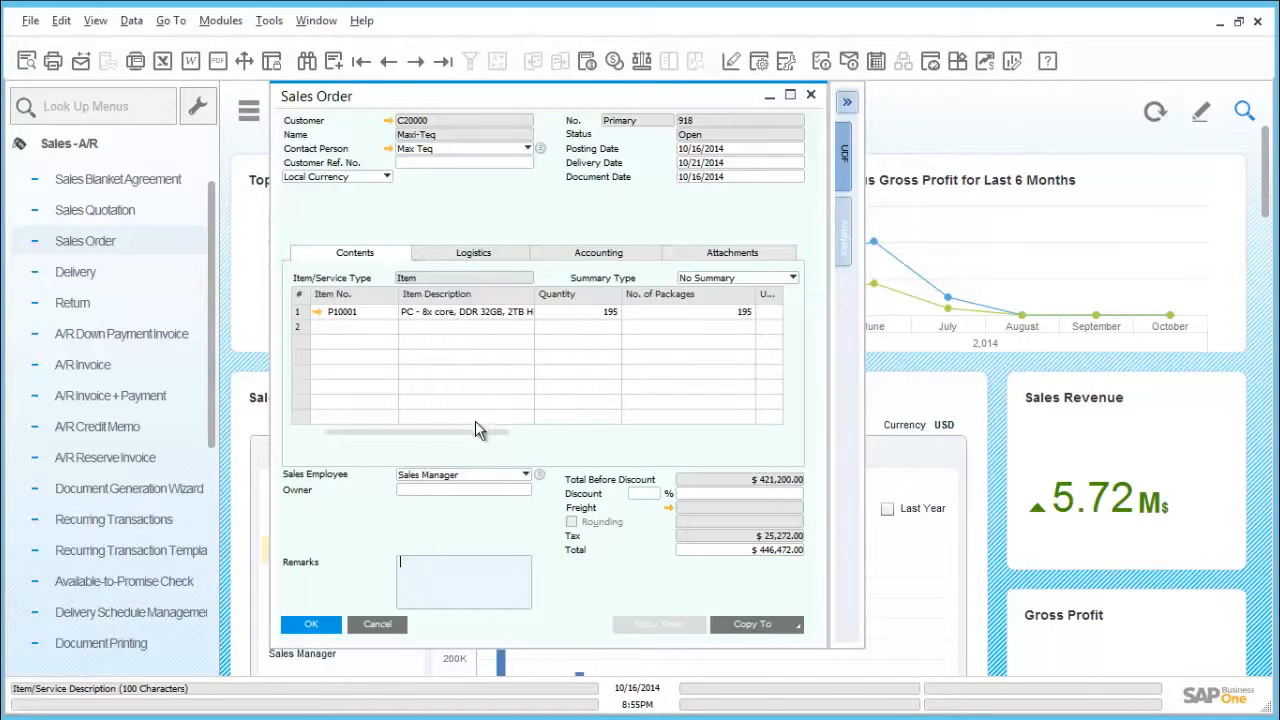
left_click_drag(475, 432, 760, 414)
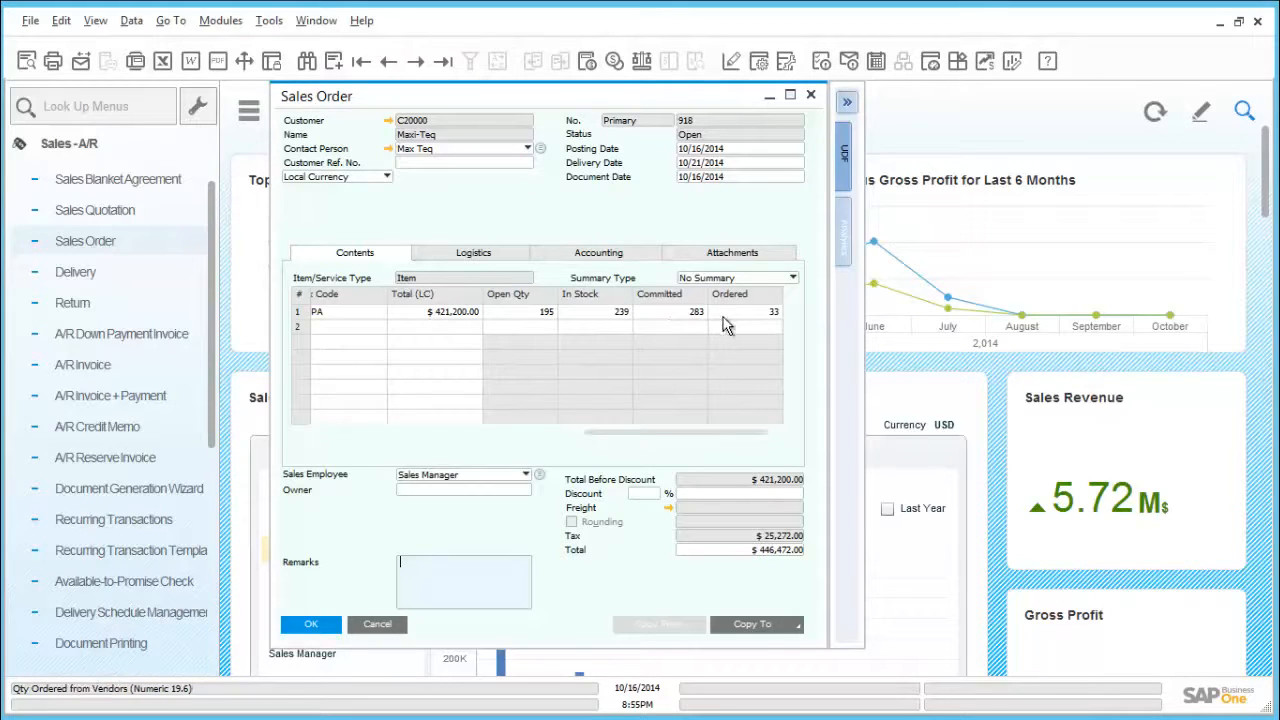
left_click_drag(645, 437, 536, 446)
left_click_drag(378, 445, 332, 437)
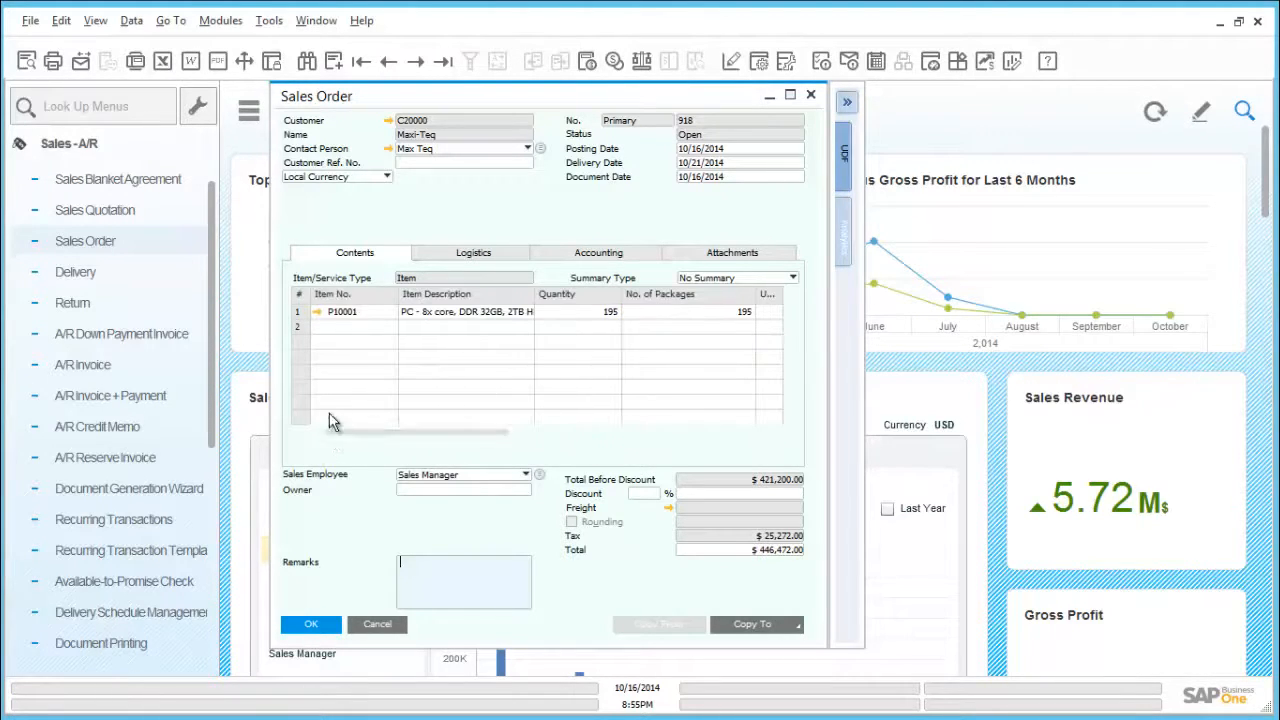
Step: Open the bill of materials and master data of the ordered item P10001 and check its inventory levels by warehouse
left_click(318, 313)
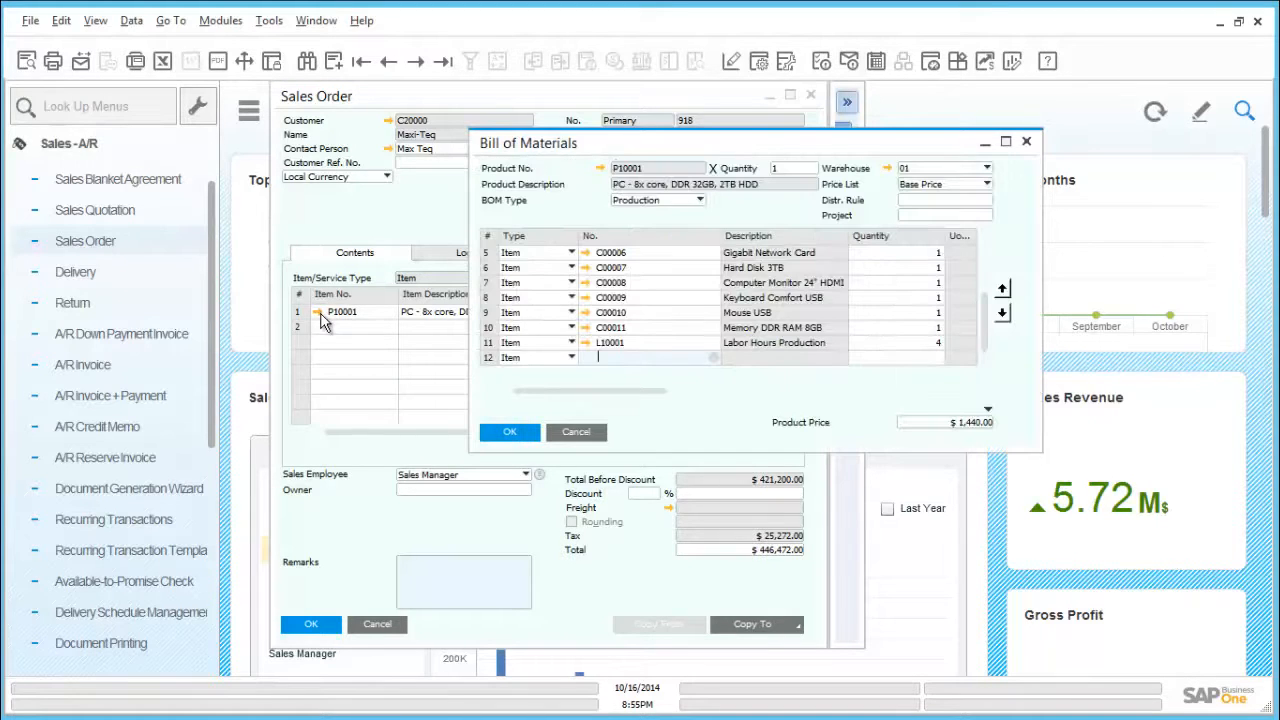
left_click(600, 168)
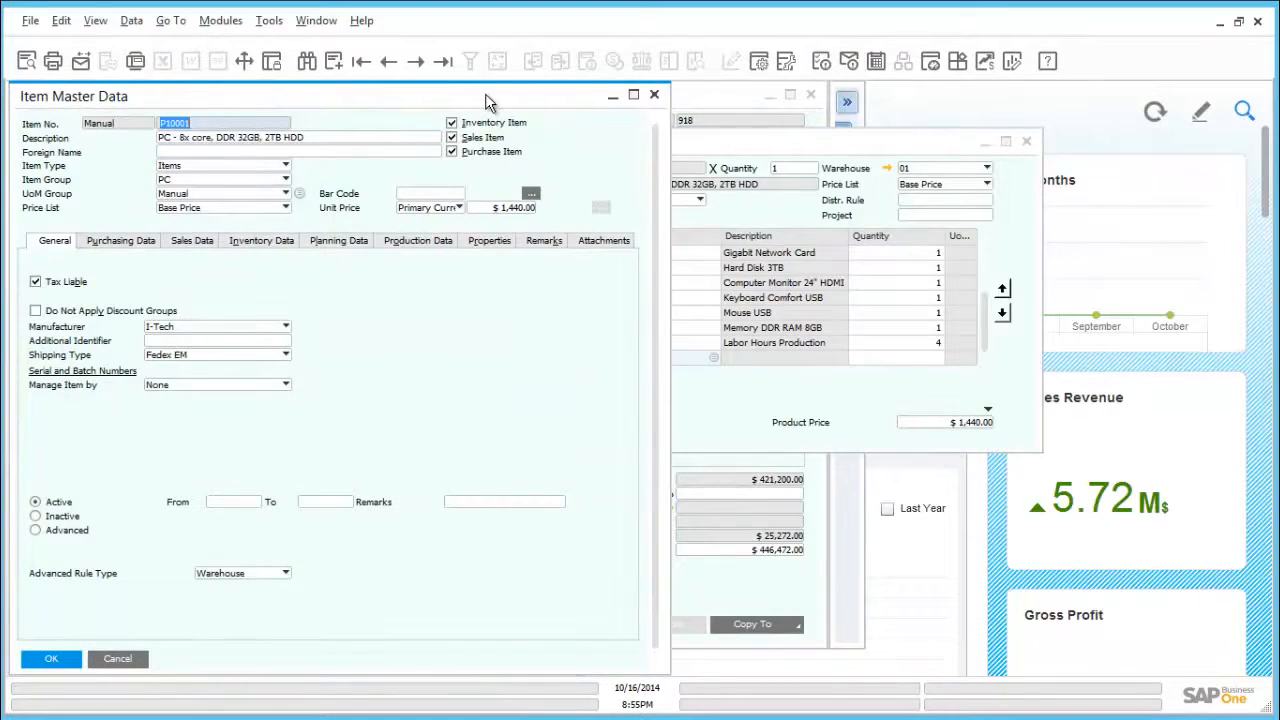
left_click_drag(485, 93, 656, 91)
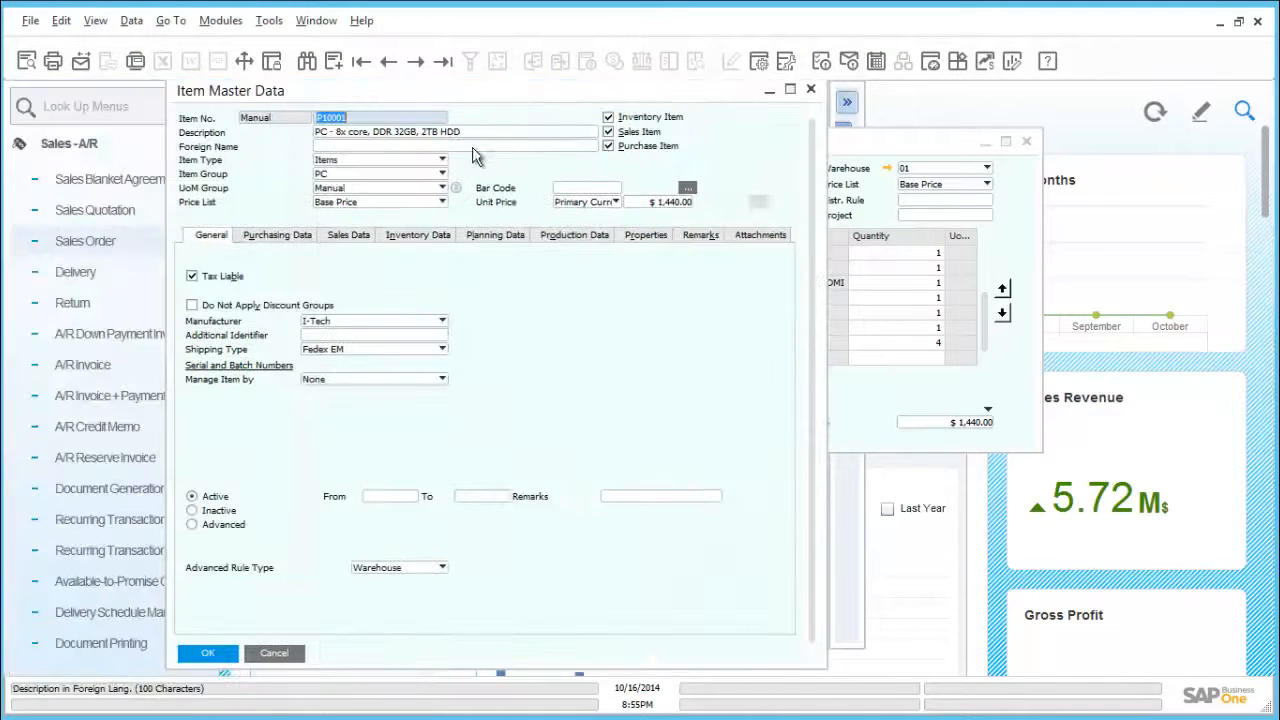
left_click(452, 237)
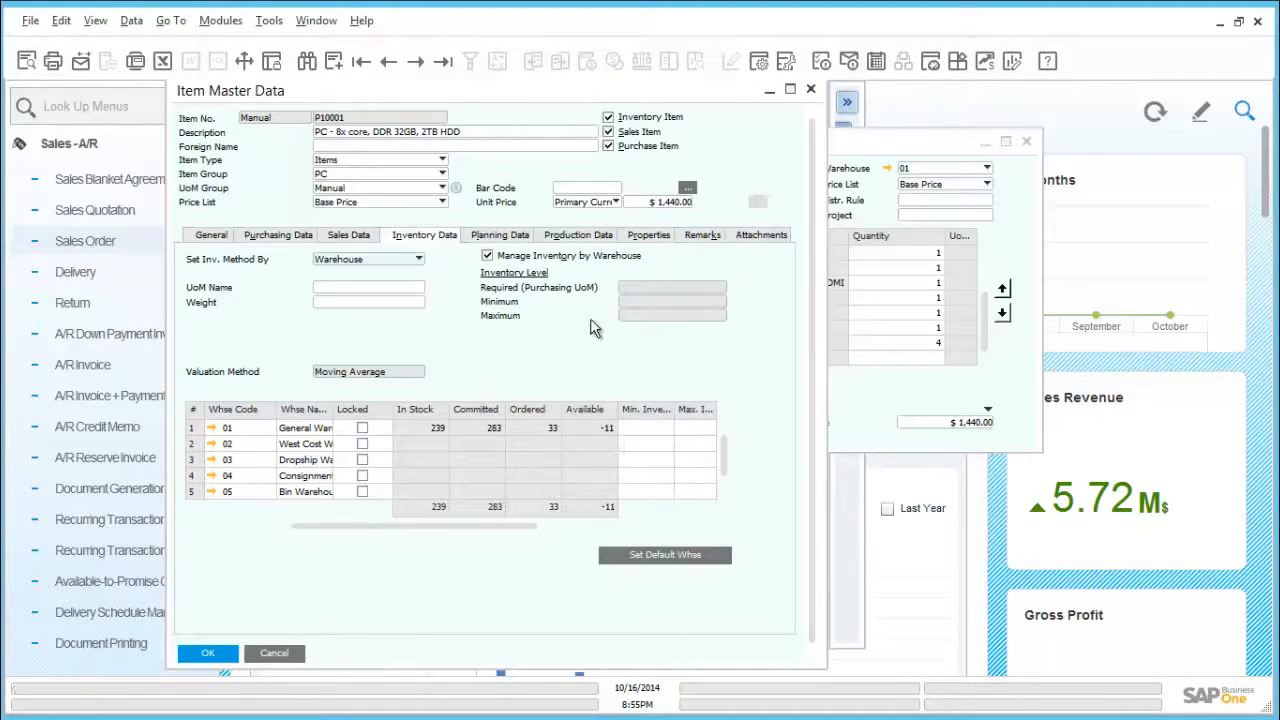
Step: Review item P10001's planning and procurement methods, and close the item, bill of materials and sales order windows
left_click(520, 240)
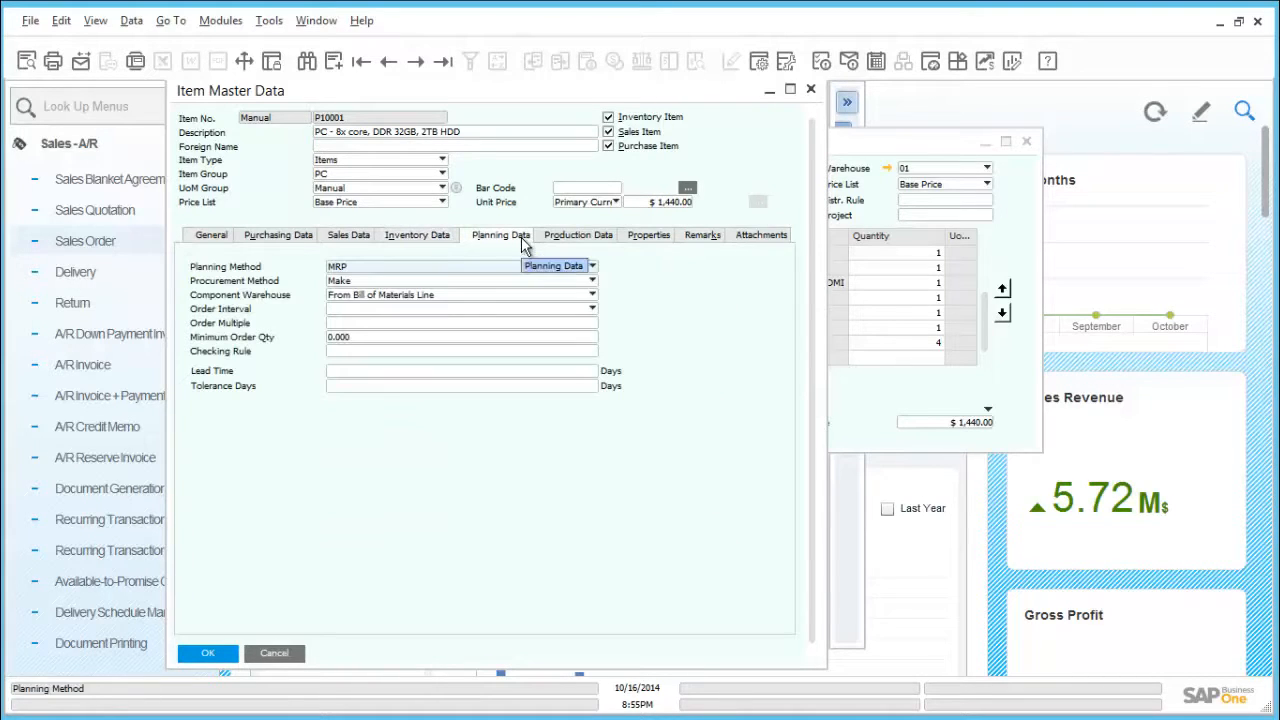
left_click(381, 283)
left_click(383, 285)
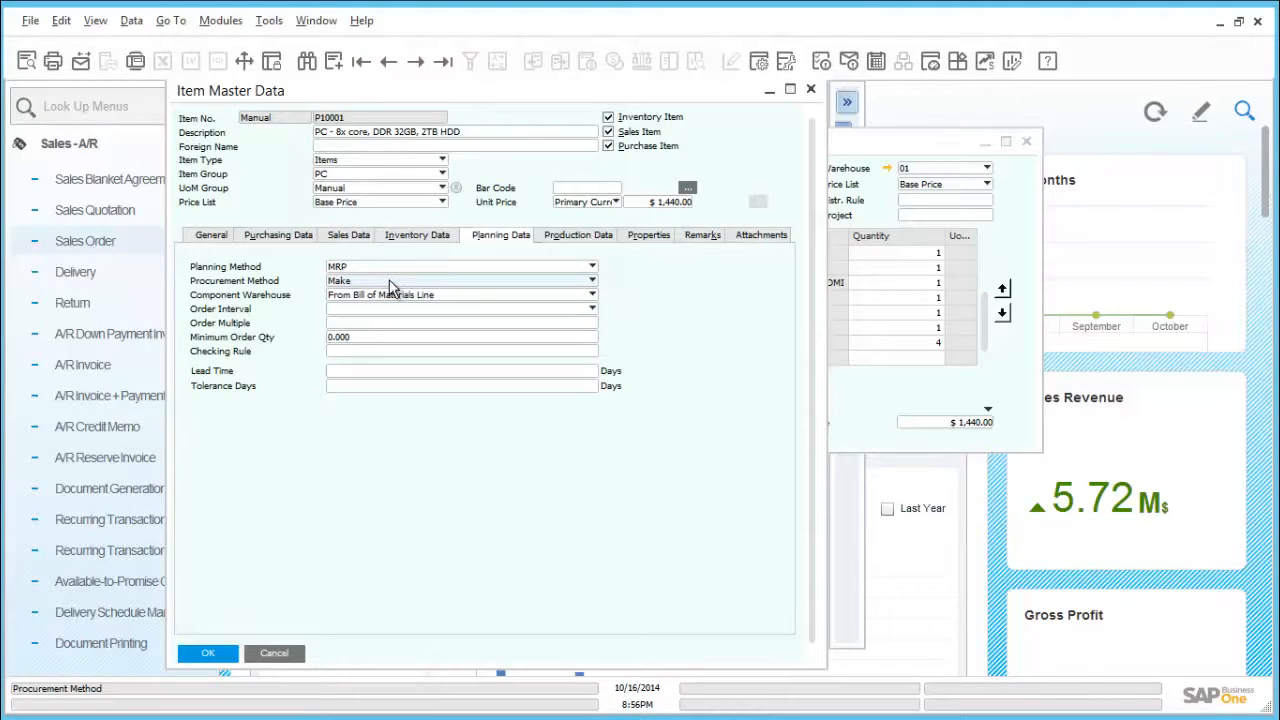
left_click(274, 653)
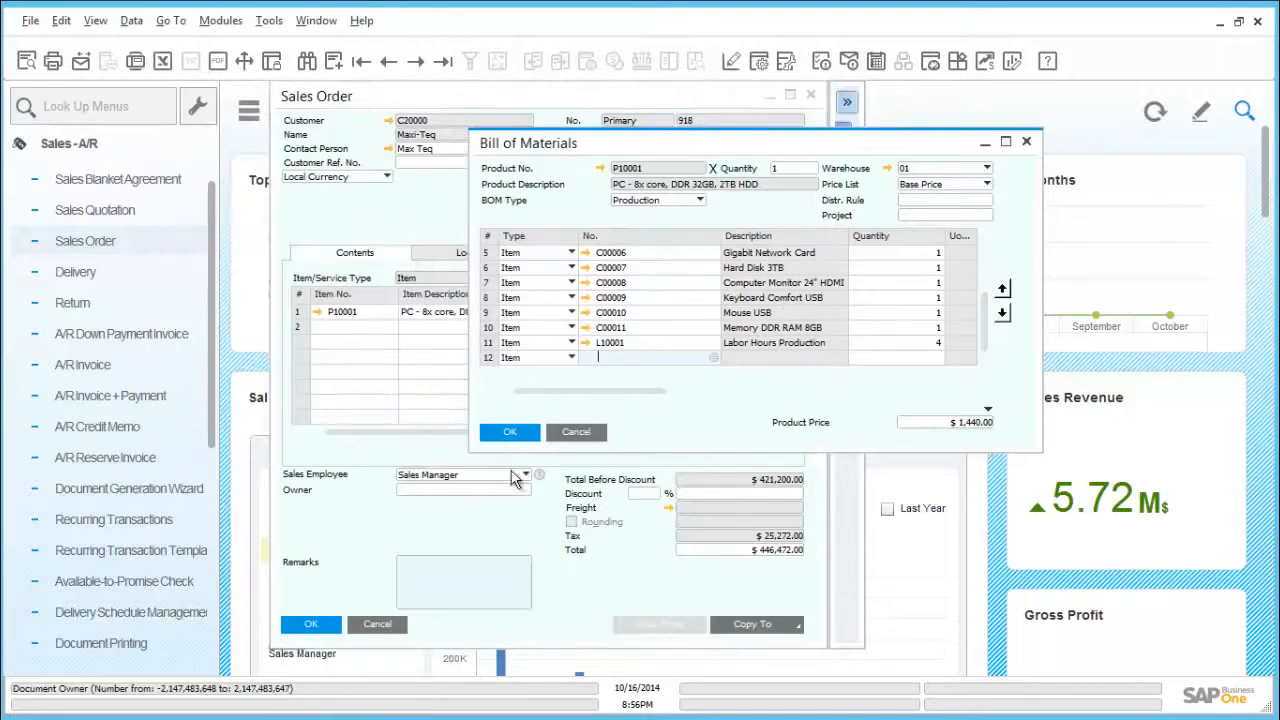
left_click(566, 443)
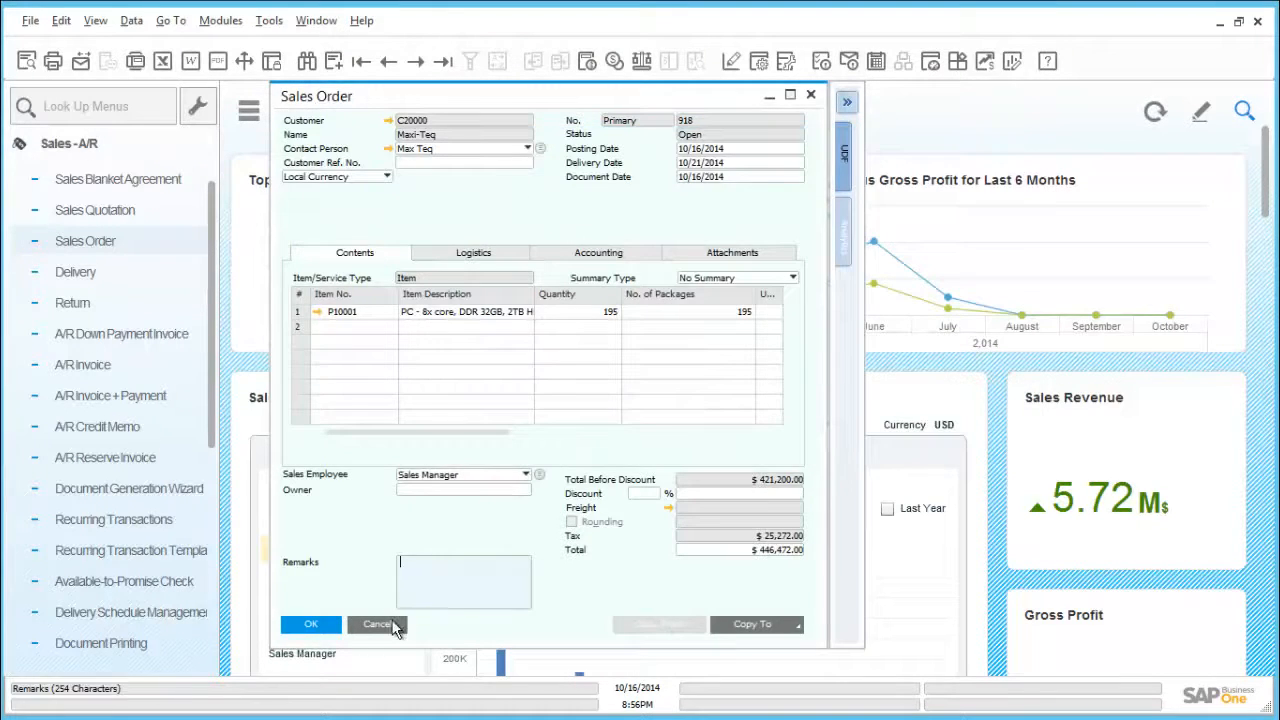
left_click(390, 627)
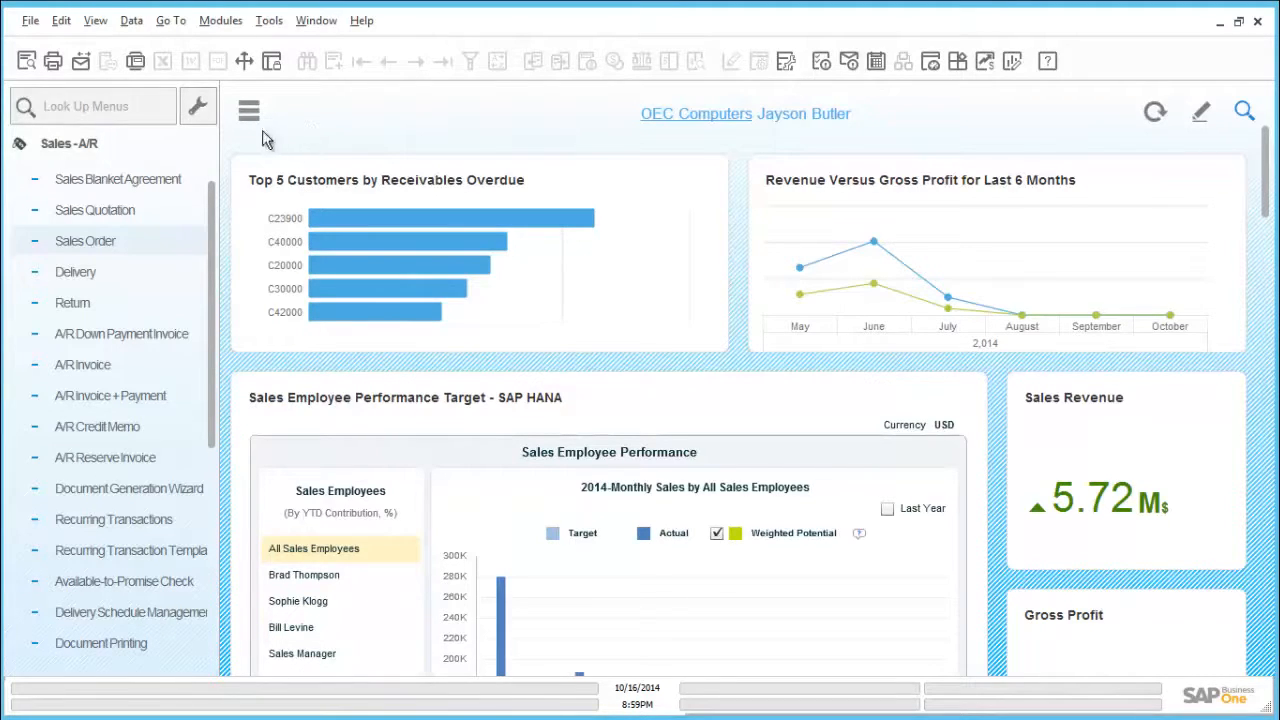
Step: Start a standard production order for product P10001 from the list of bills of materials
left_click(95, 143)
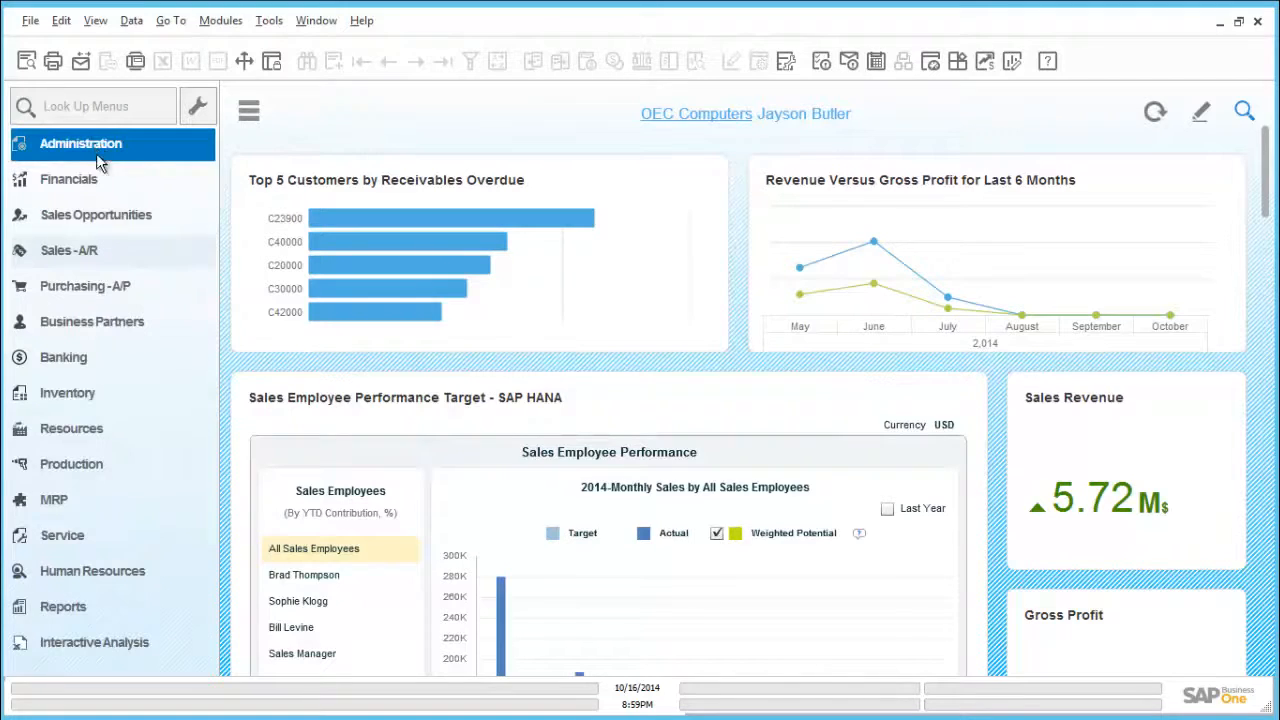
left_click(106, 465)
scroll(106, 465, "down", 3)
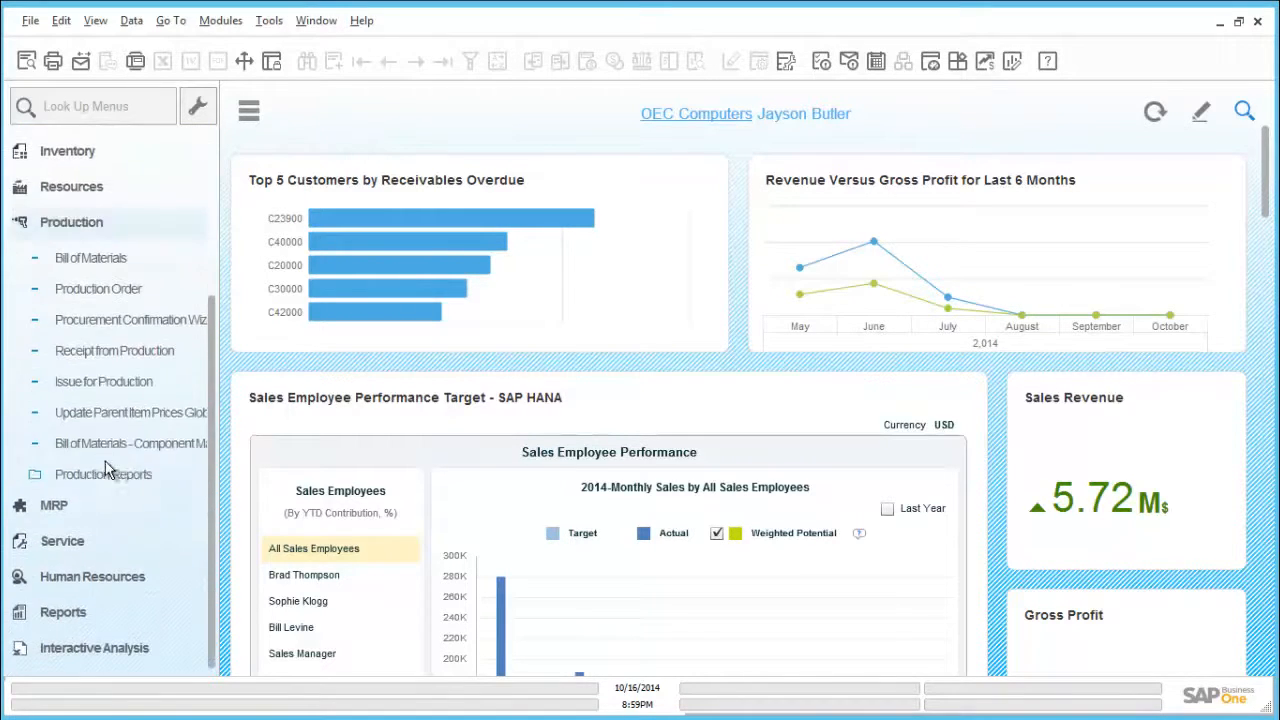
left_click(112, 300)
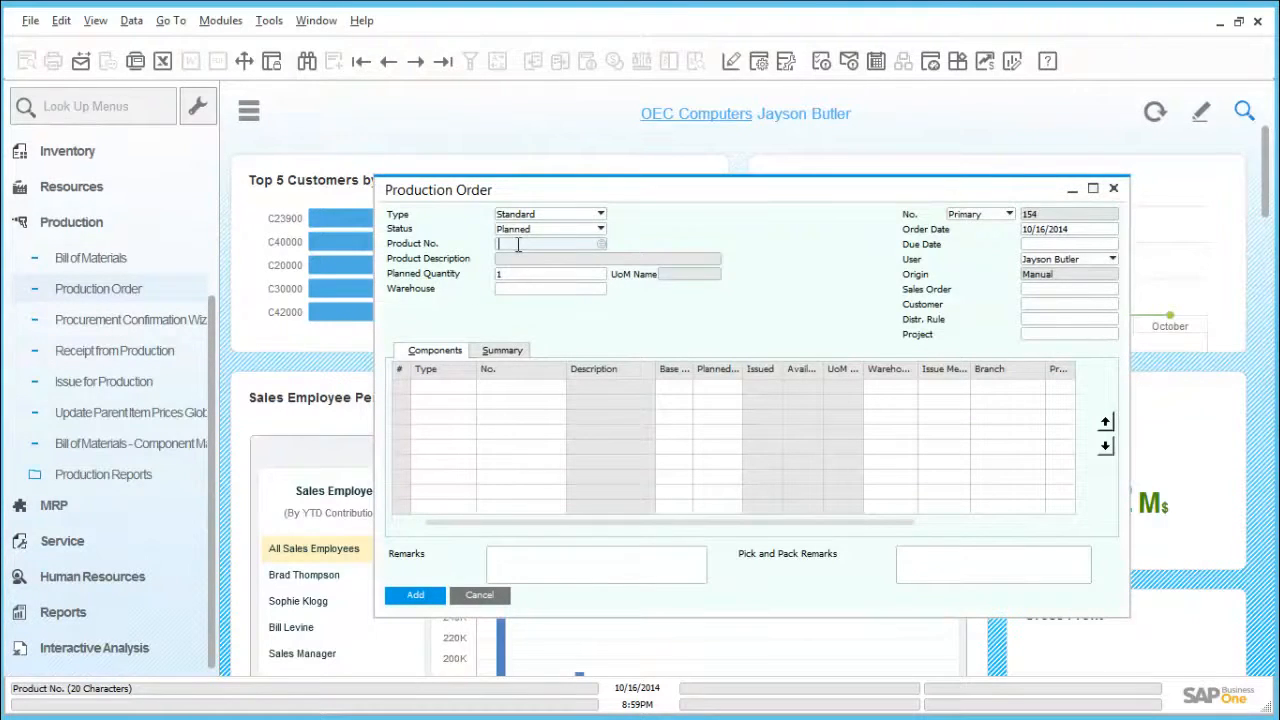
key("Tab")
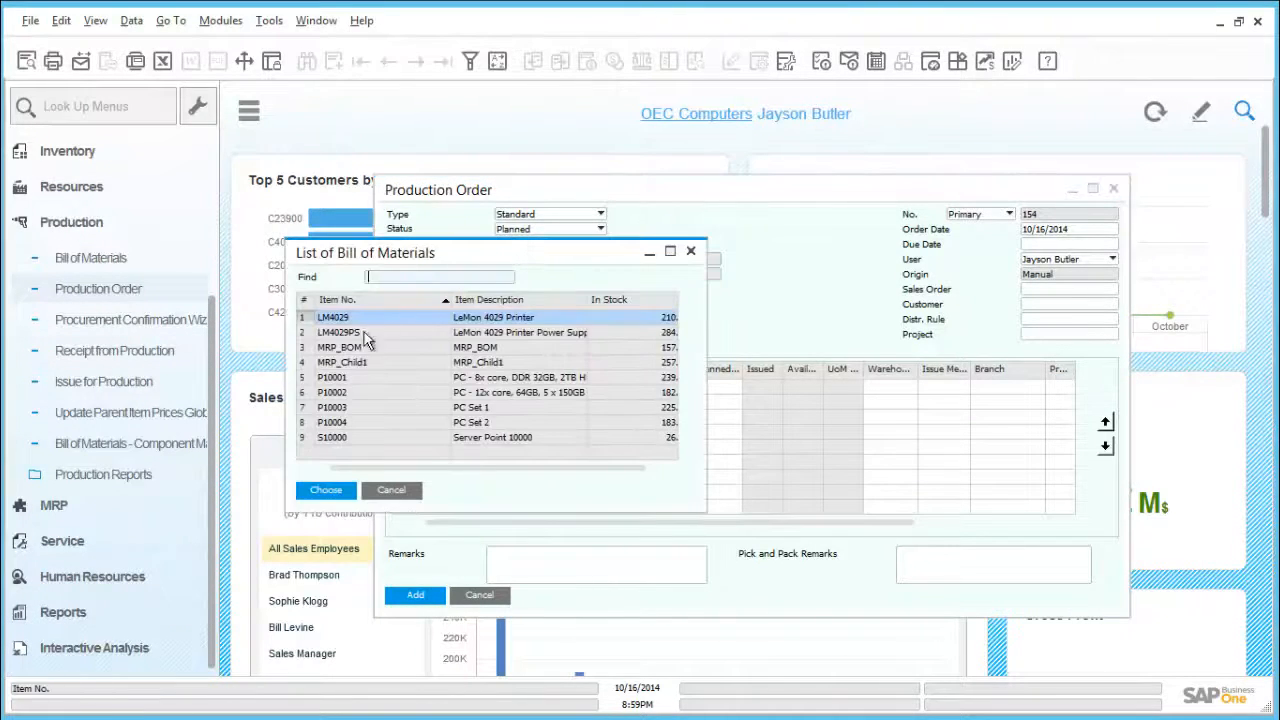
double_click(344, 381)
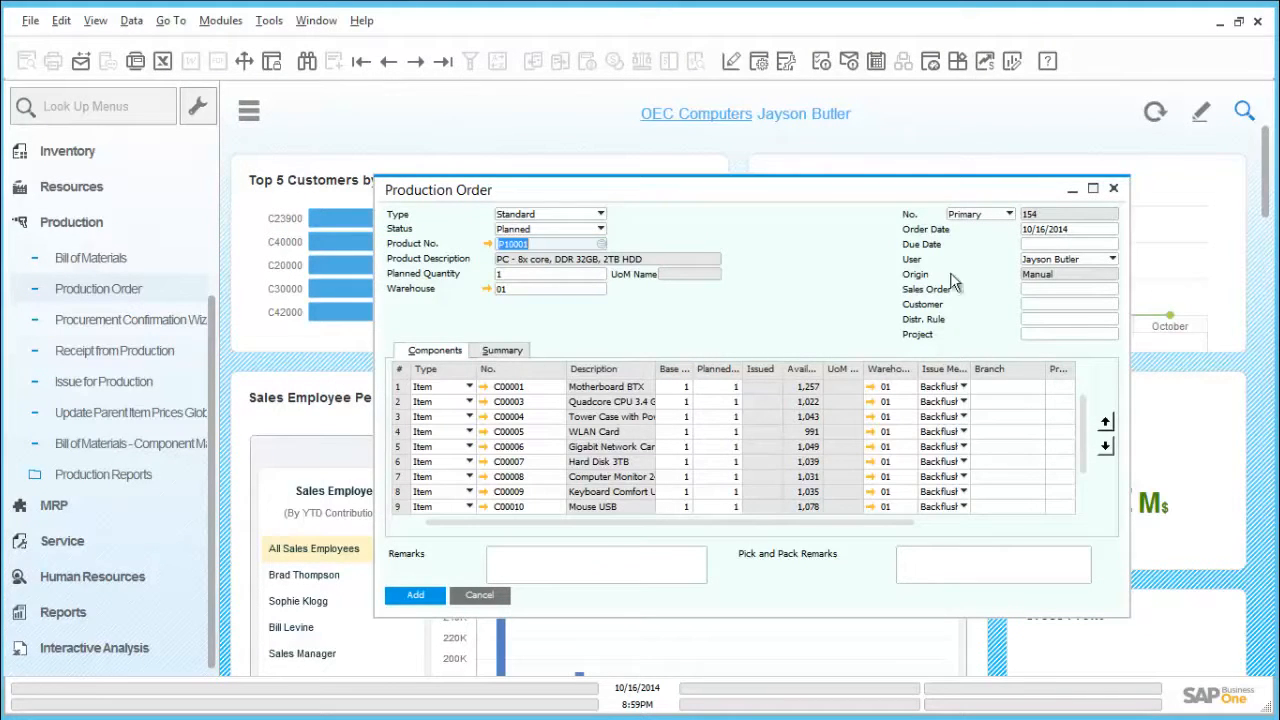
Step: Give the production order the due date 10/21/2014 and the linked sales order number, and discard it without saving
left_click(1036, 245)
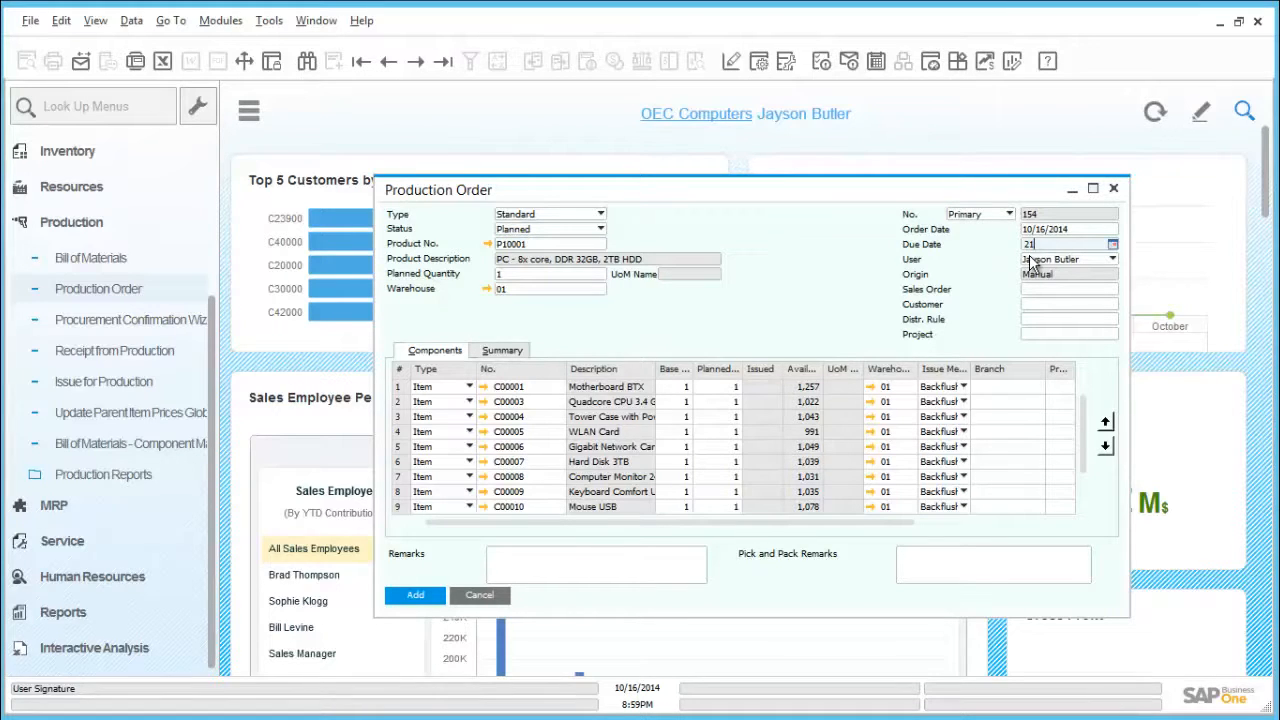
key("Tab")
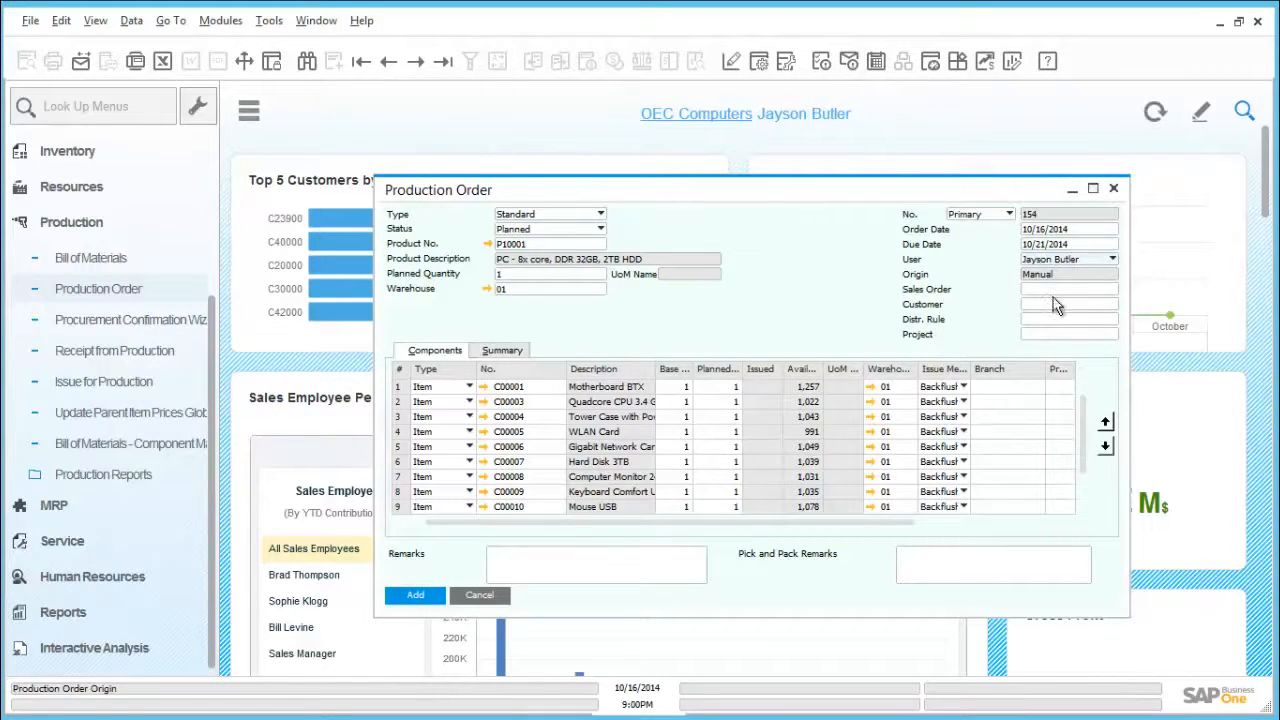
left_click(1056, 292)
type("918")
key("Tab")
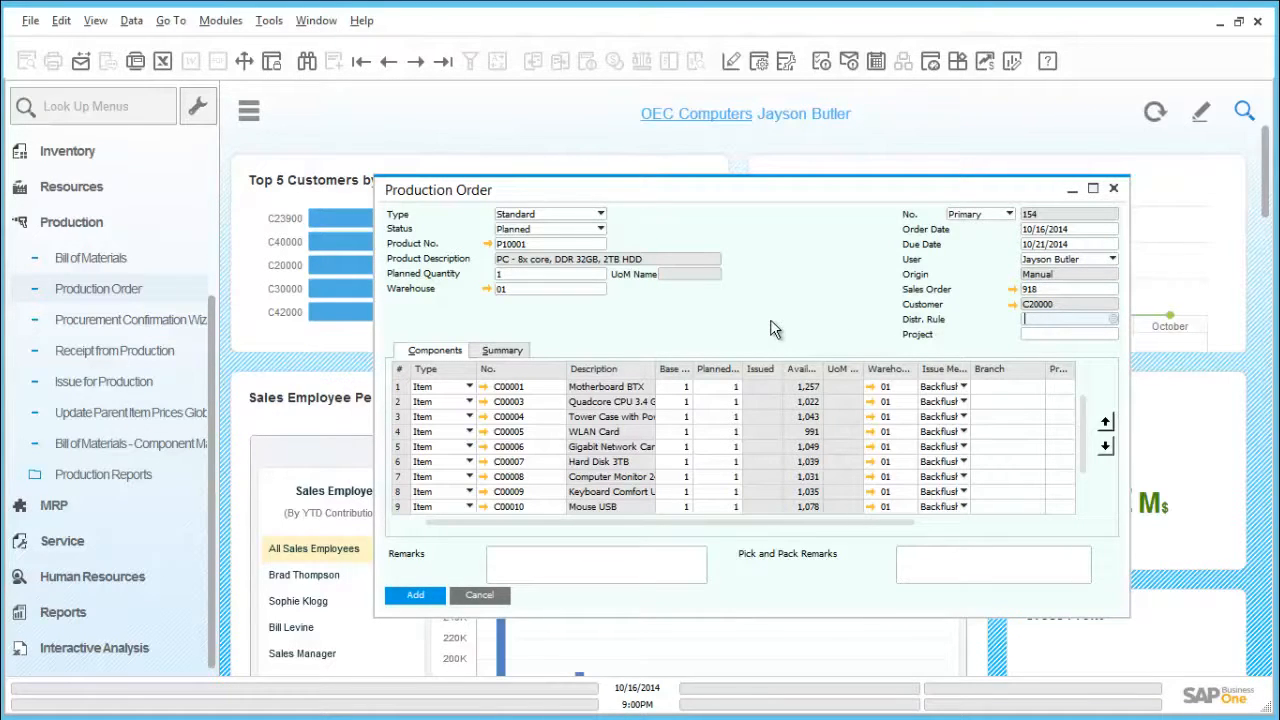
left_click(1116, 188)
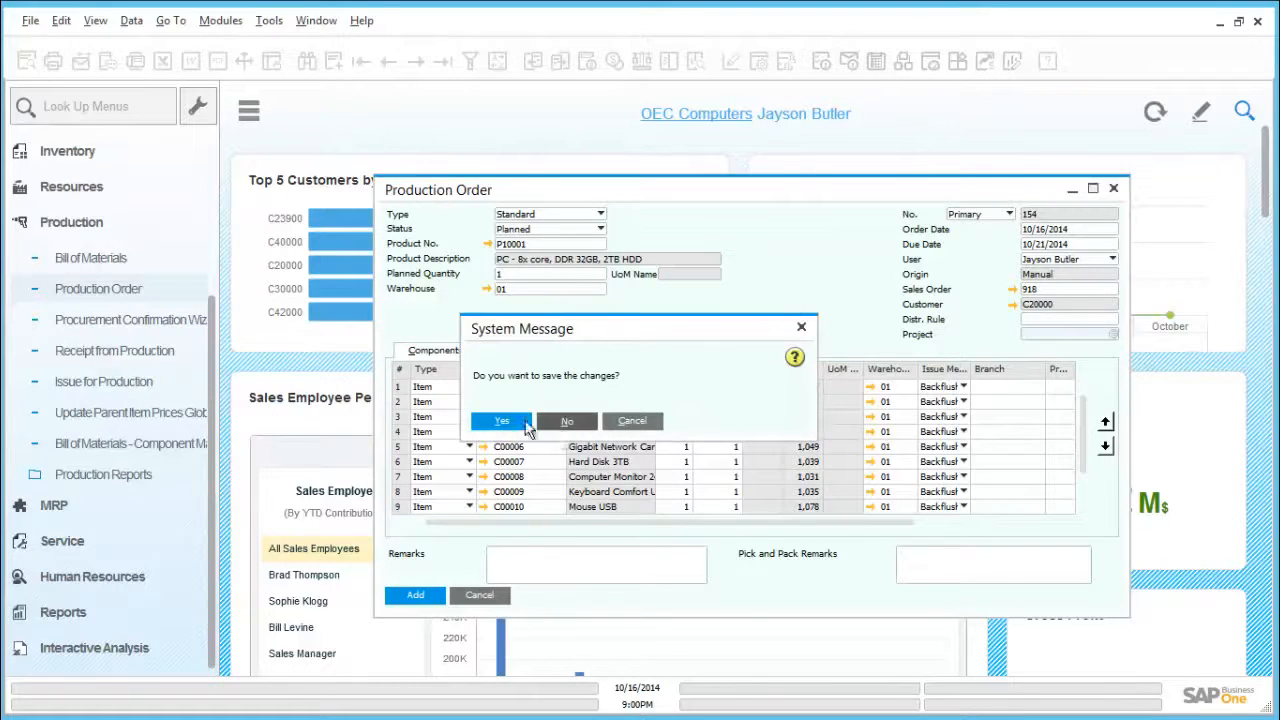
left_click(567, 421)
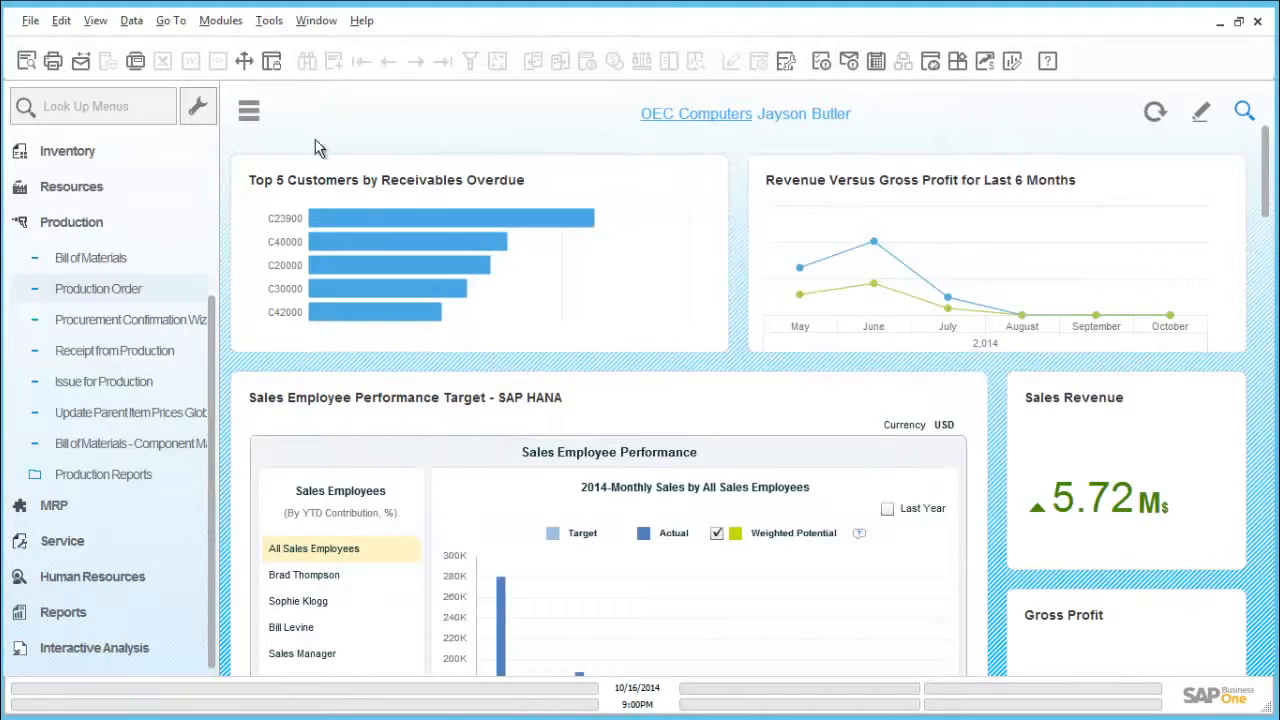
Step: Start the MRP Wizard and proceed with the existing scenario AW 2014
left_click(116, 228)
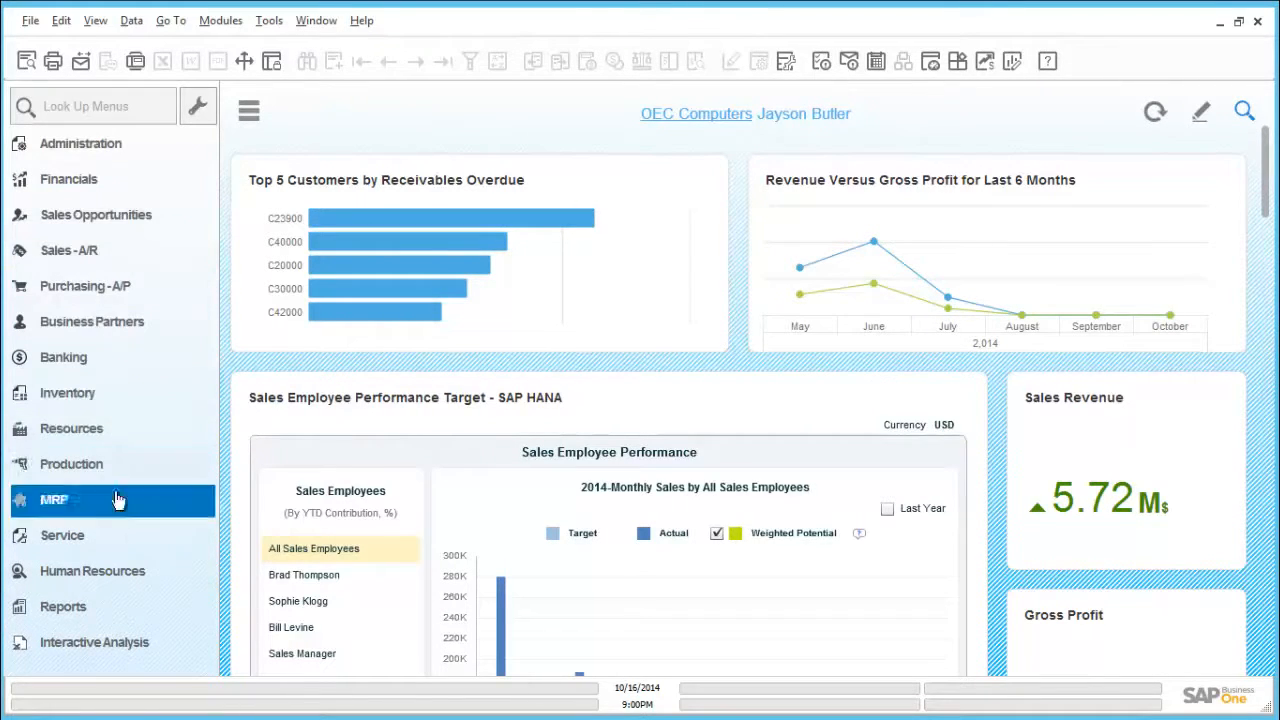
left_click(65, 501)
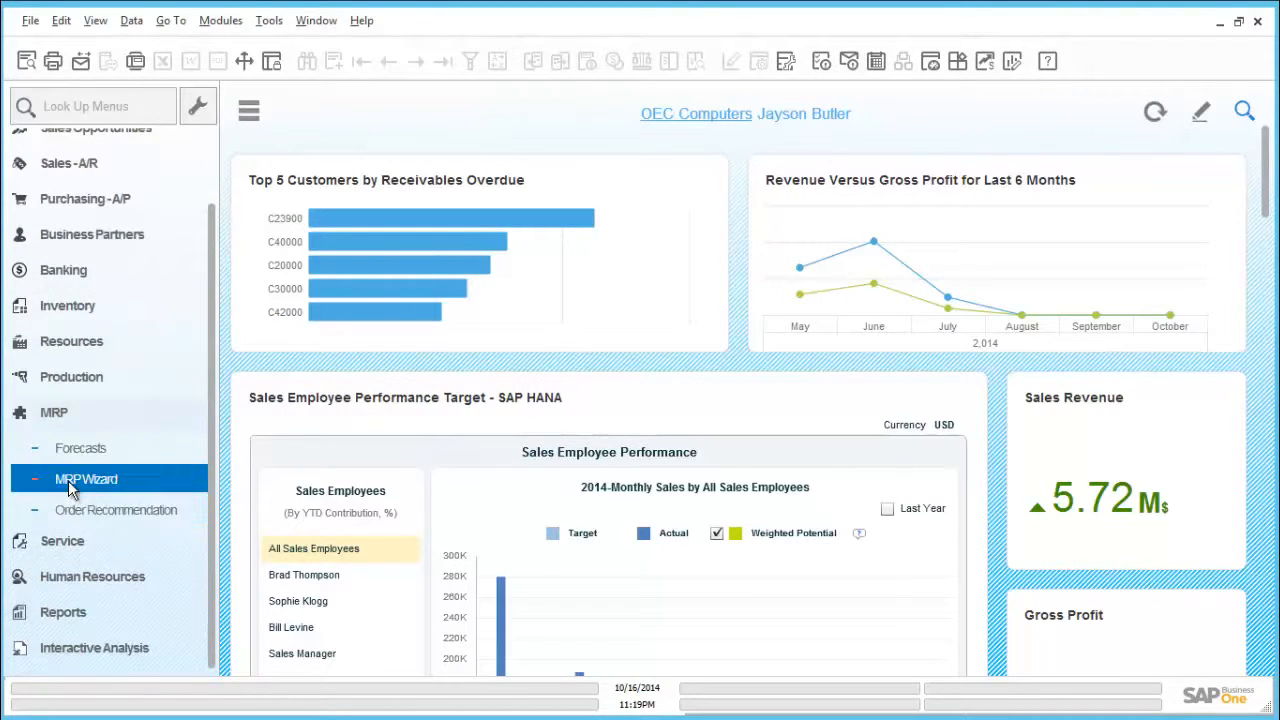
left_click(70, 488)
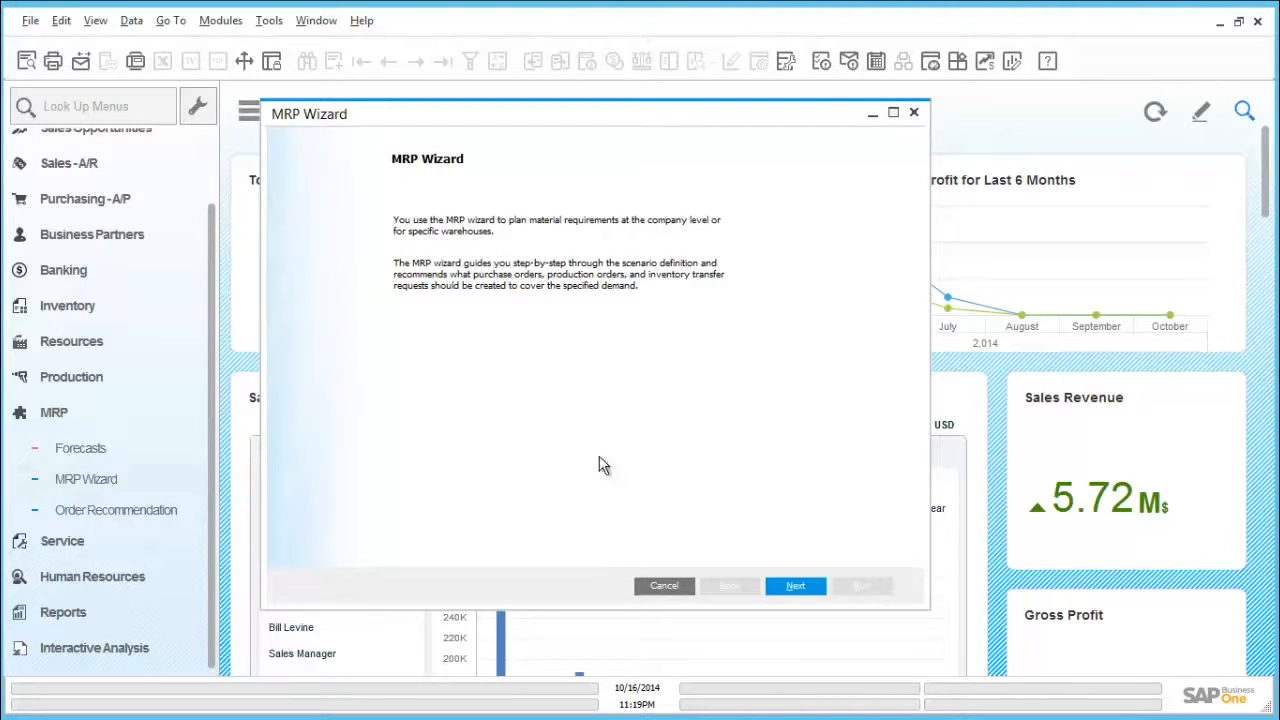
left_click(795, 587)
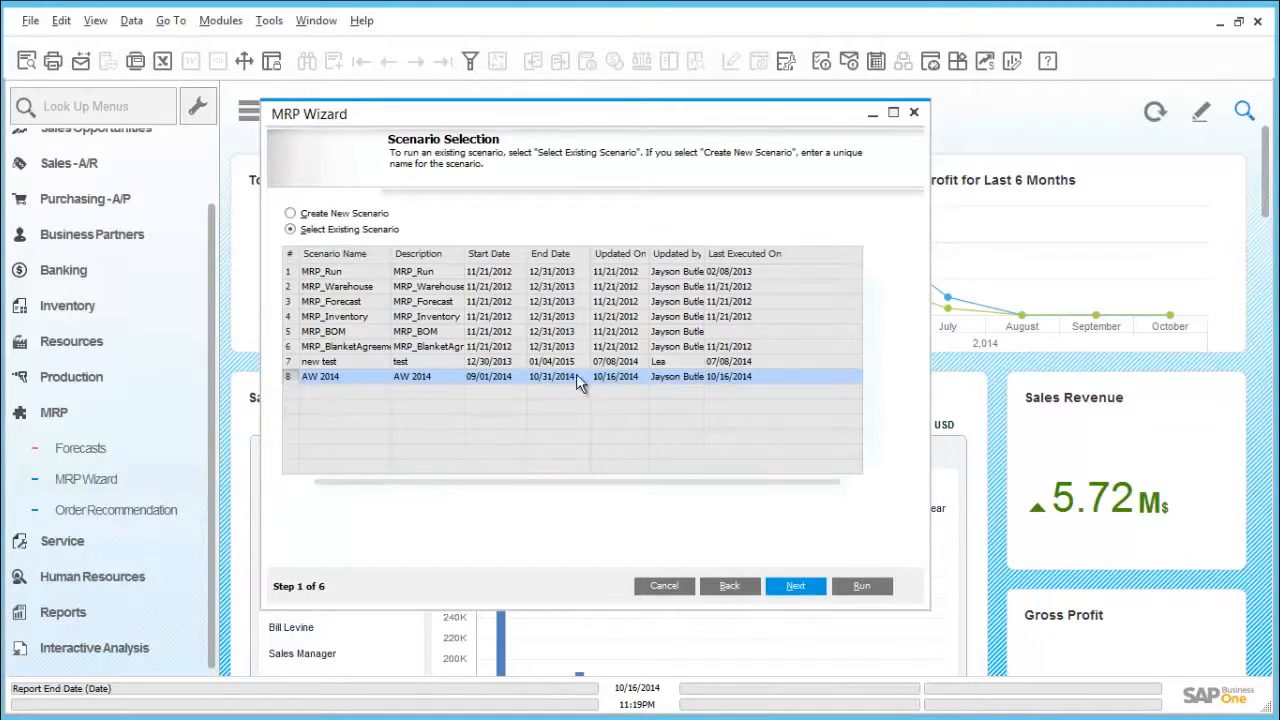
left_click(795, 586)
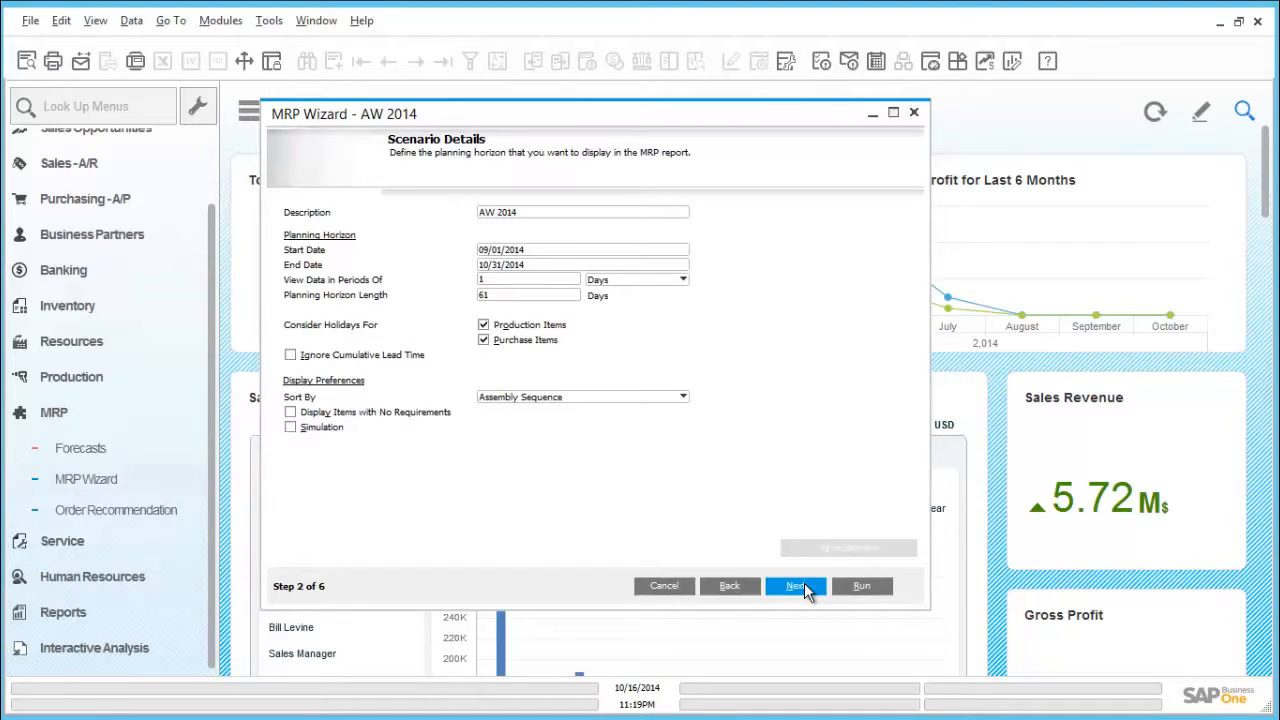
Step: Run the MRP scenario with its existing details, items and data sources, and save the resulting recommendations
left_click(798, 587)
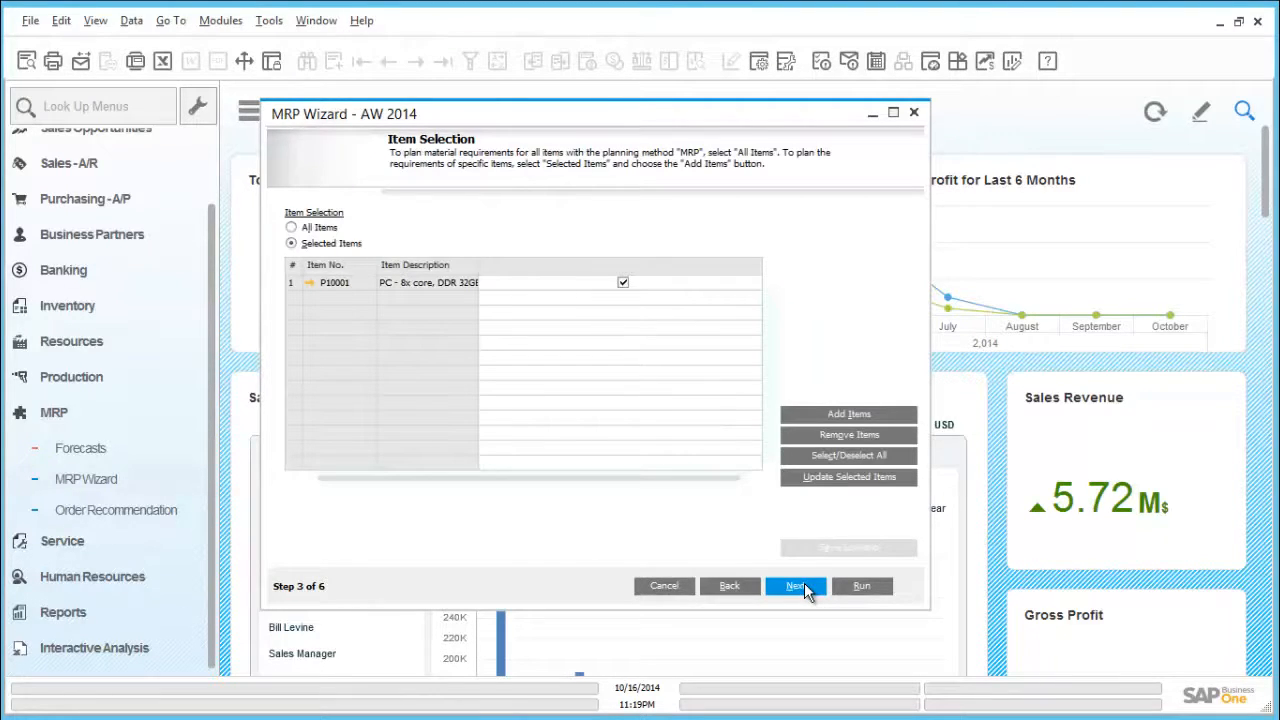
left_click(798, 587)
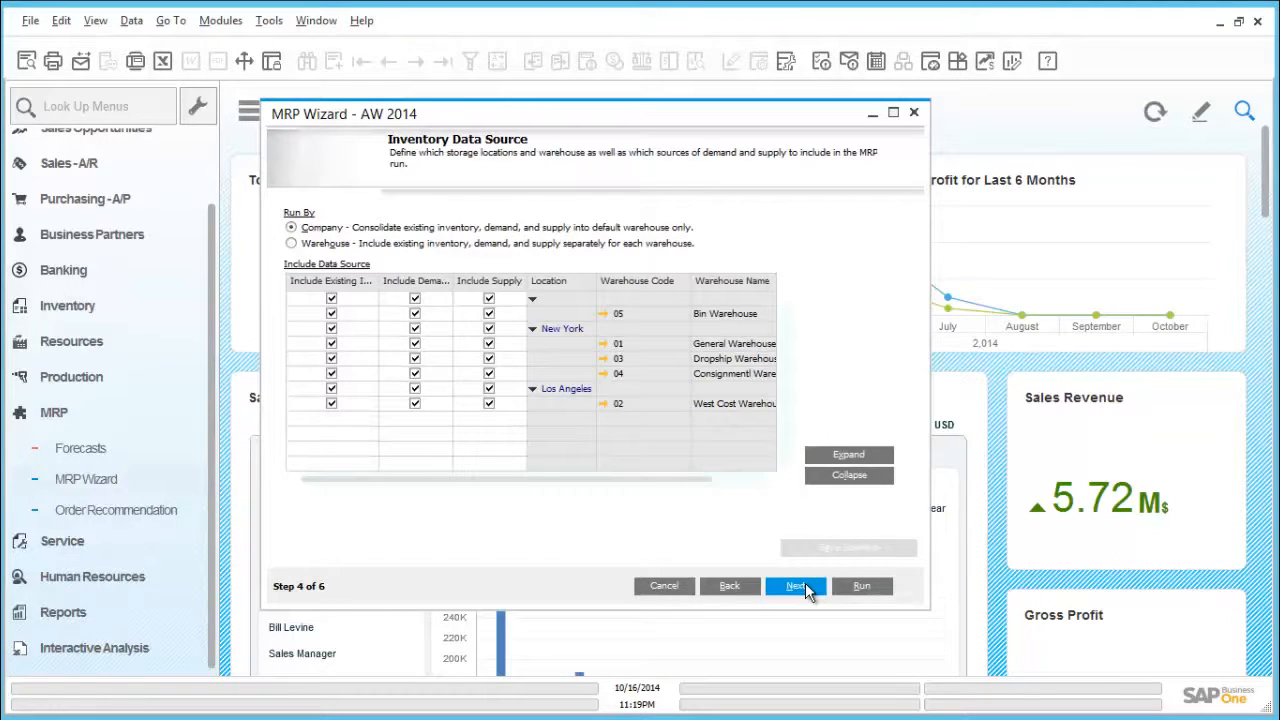
left_click(800, 587)
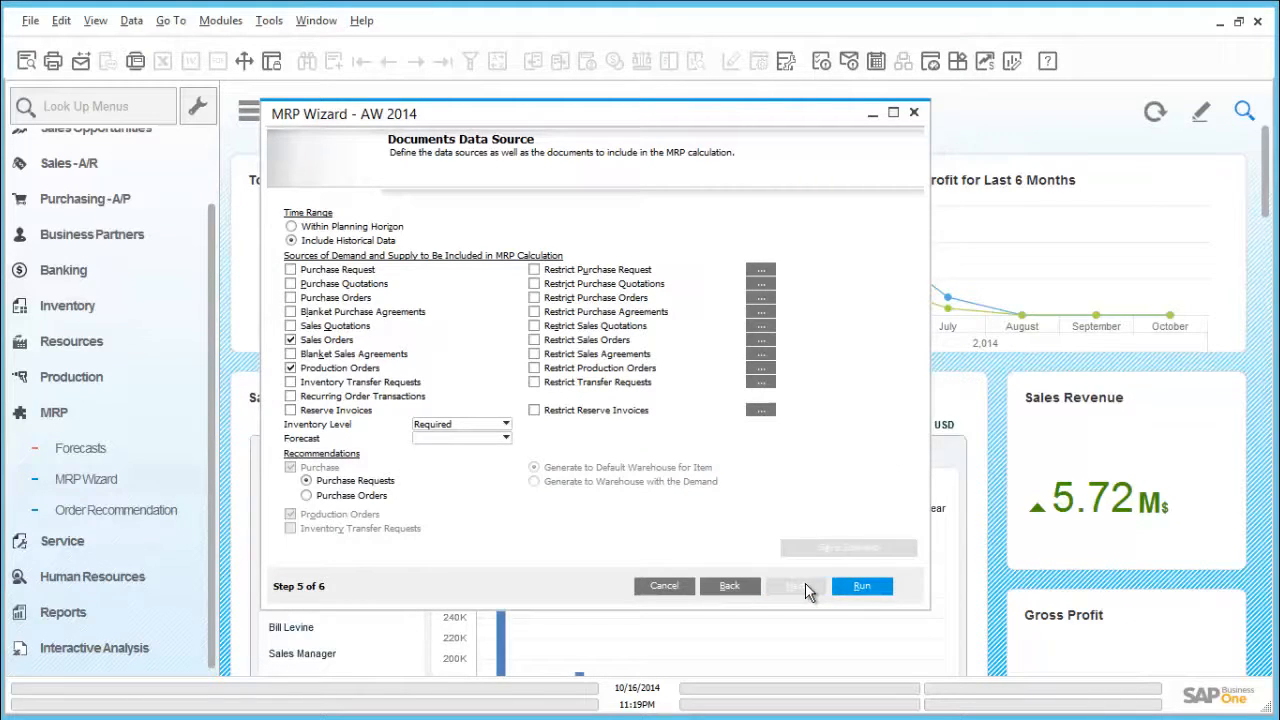
left_click(860, 588)
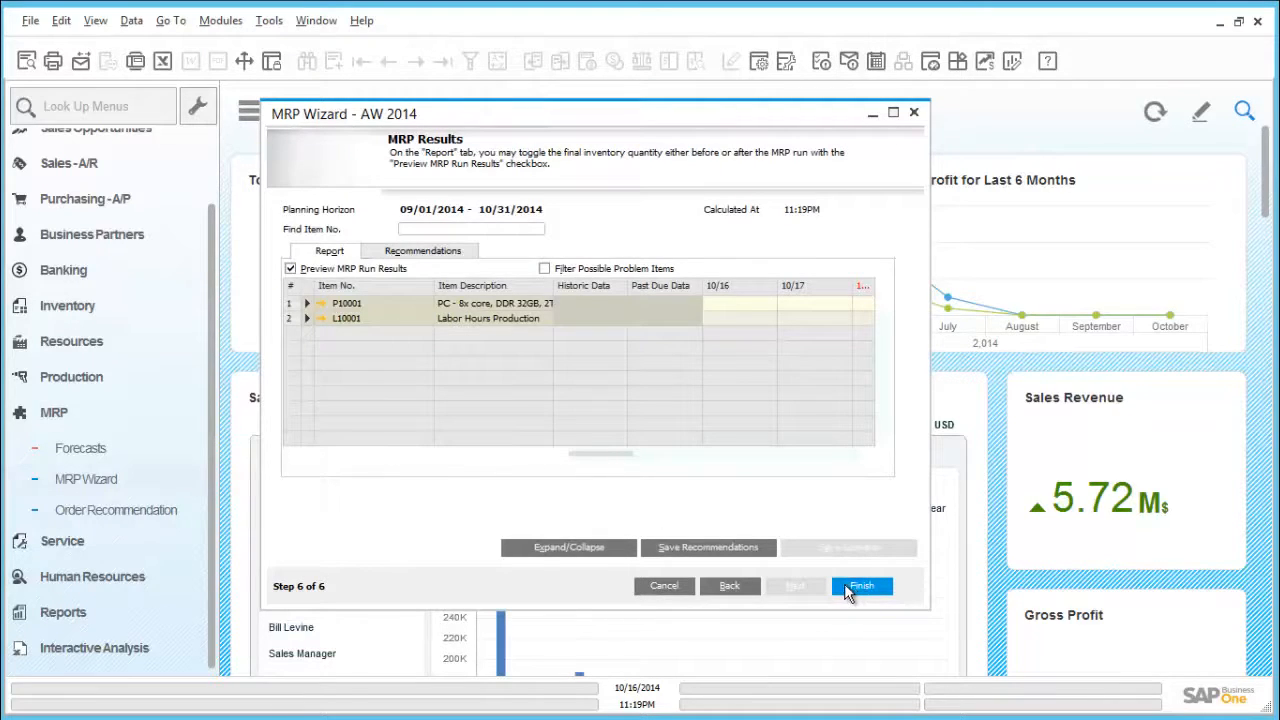
left_click(729, 548)
left_click(862, 587)
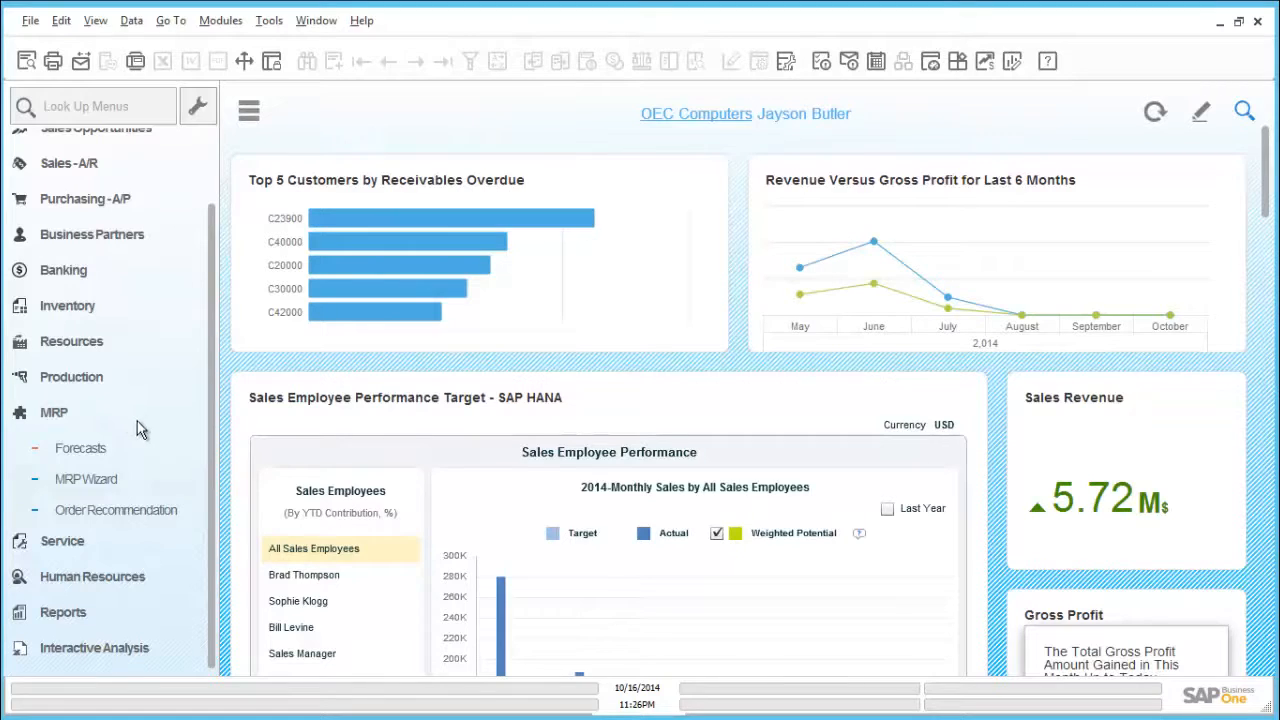
Step: Open the order recommendations for scenario AW 2014 with all order types and review the recommended quantities and MRP columns
left_click(148, 510)
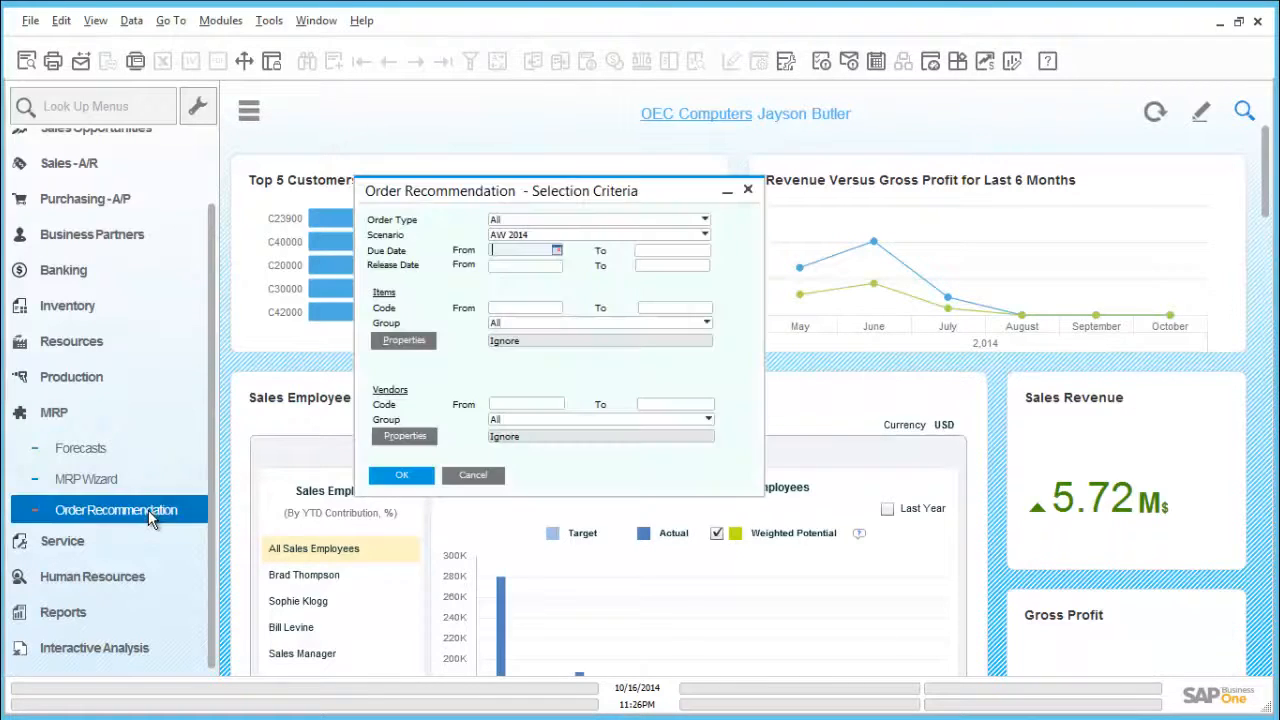
left_click(402, 476)
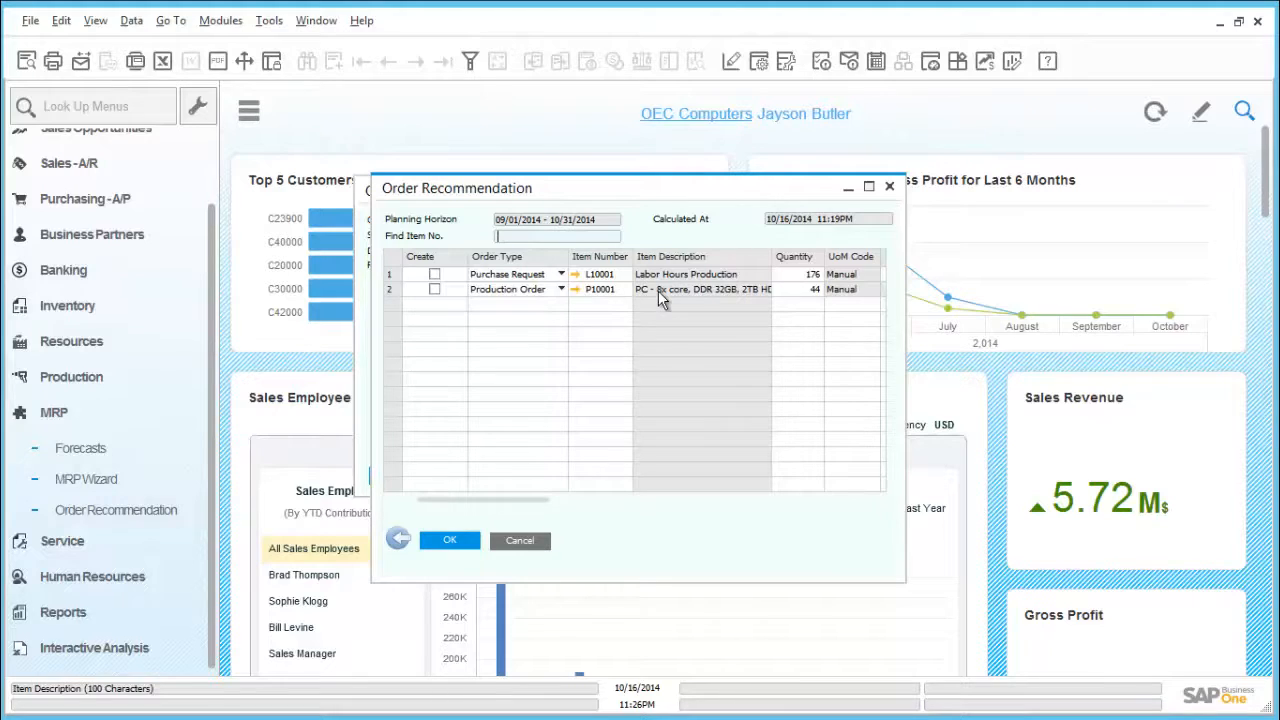
left_click_drag(535, 498, 603, 489)
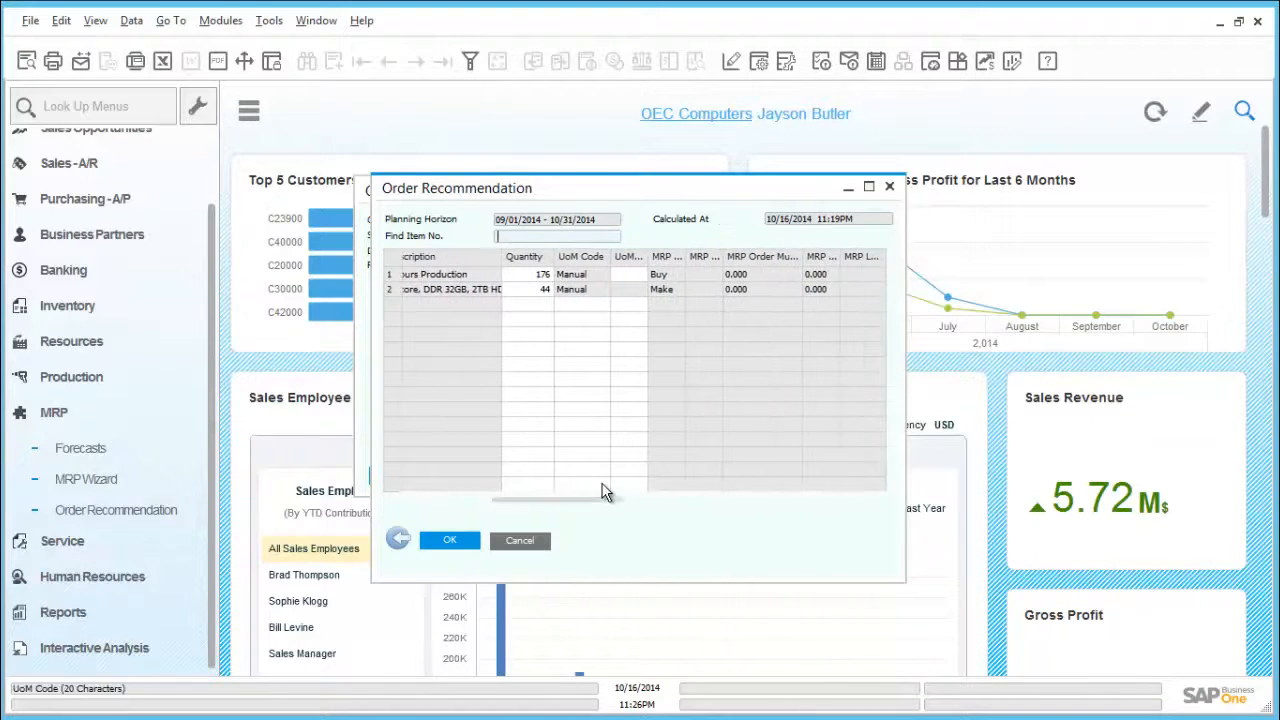
Step: Create the recommended production order for item P10001 and close the order recommendation windows
left_click(533, 290)
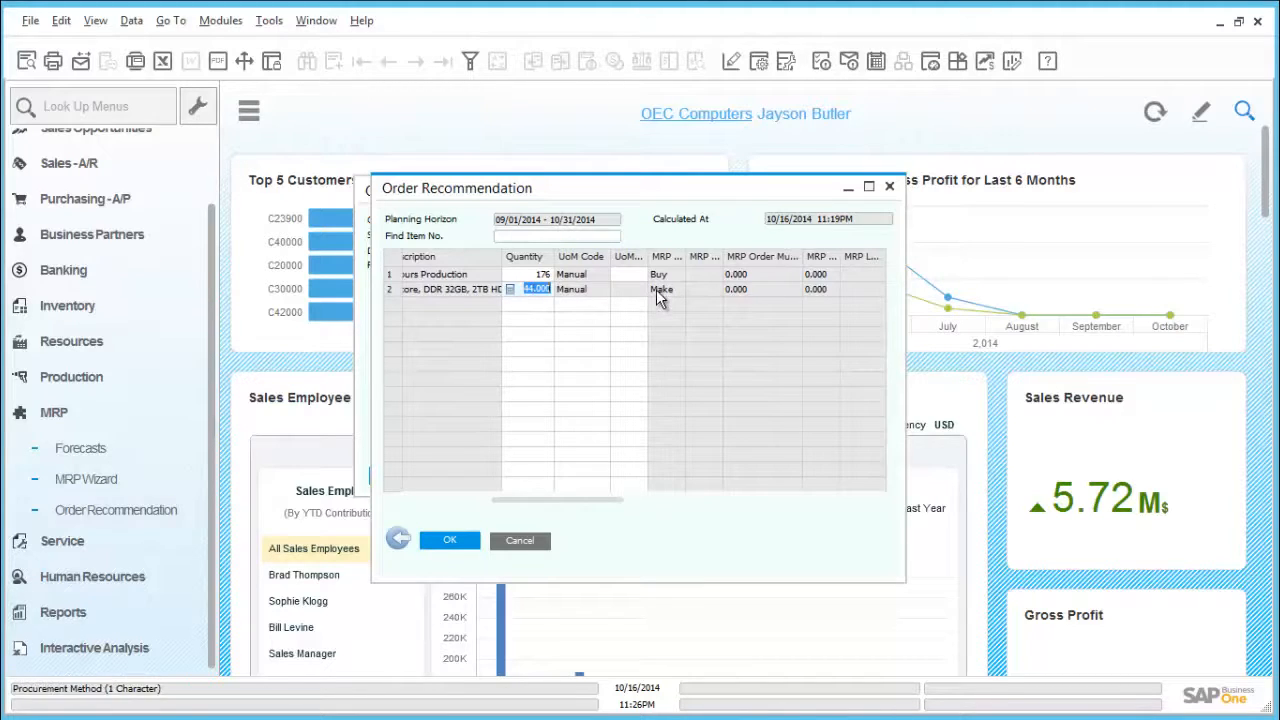
left_click_drag(618, 500, 415, 498)
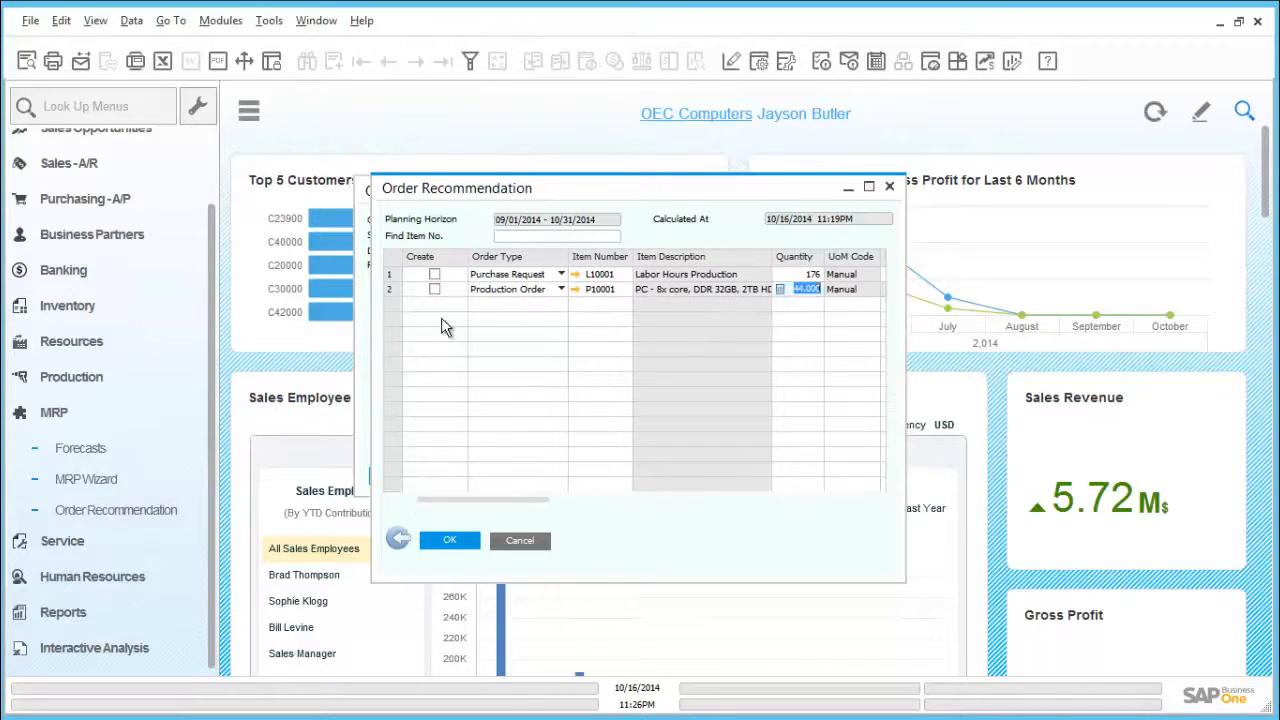
left_click(435, 290)
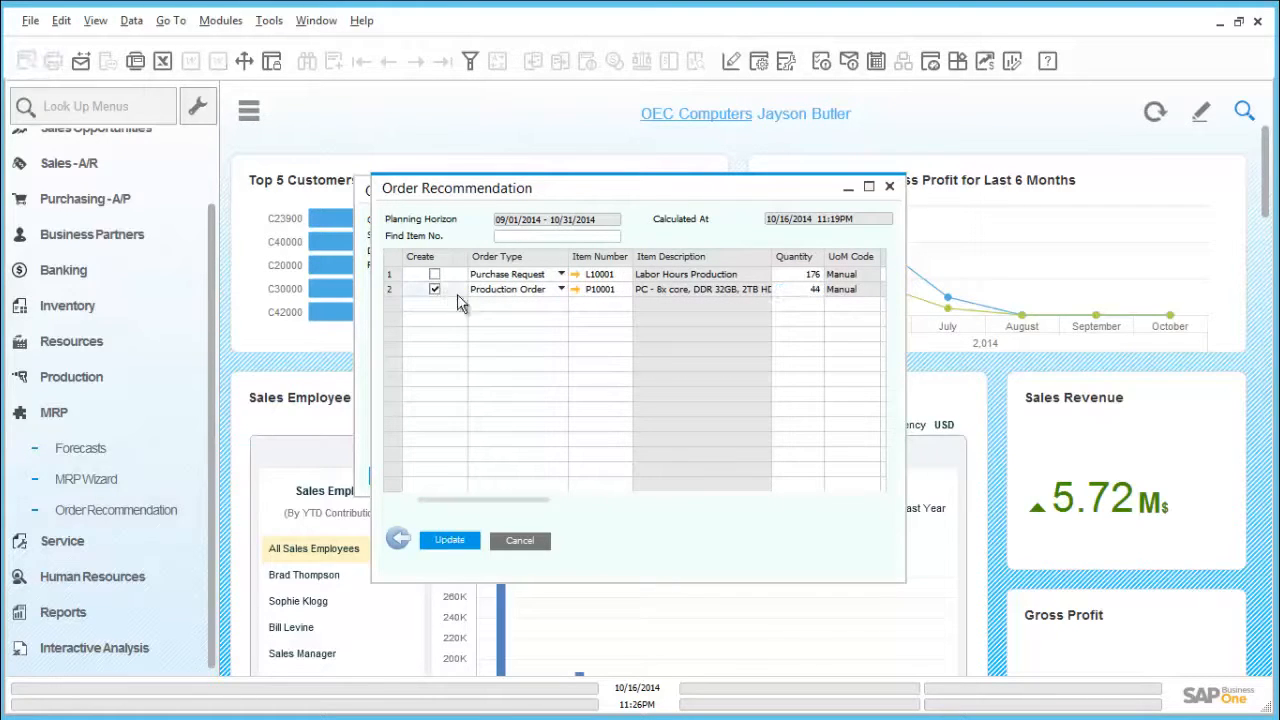
left_click(473, 543)
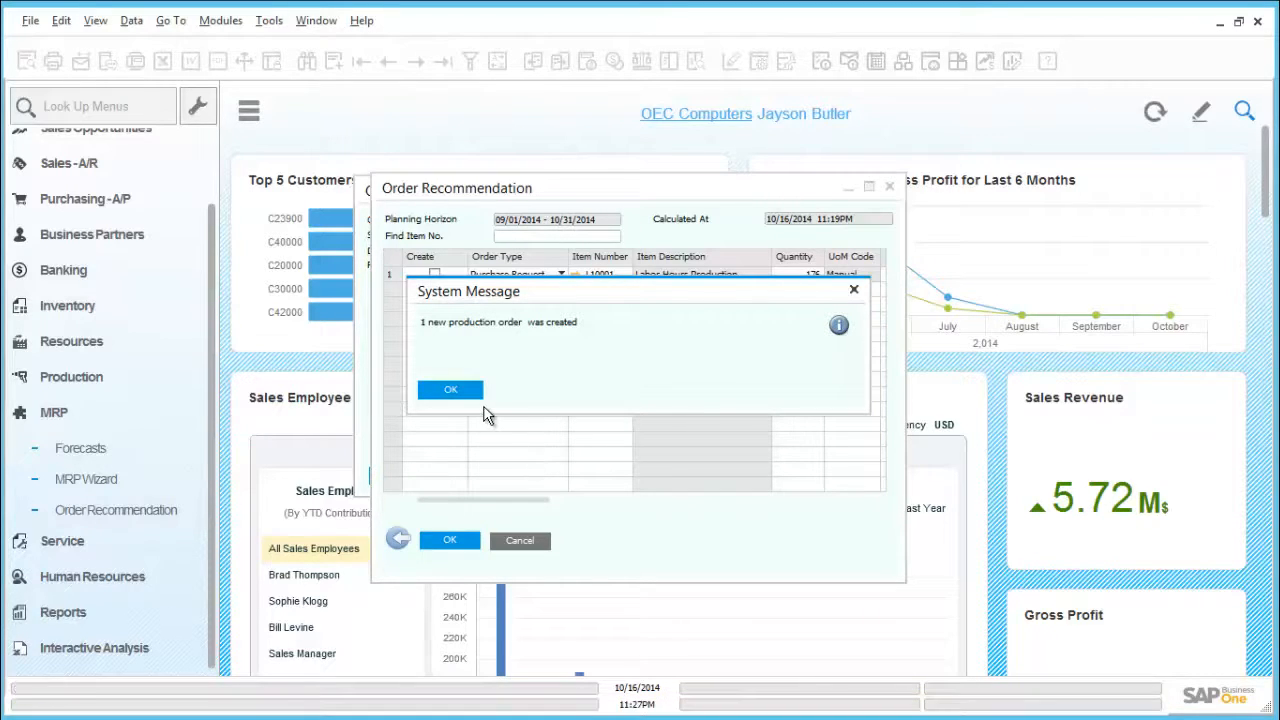
left_click(450, 390)
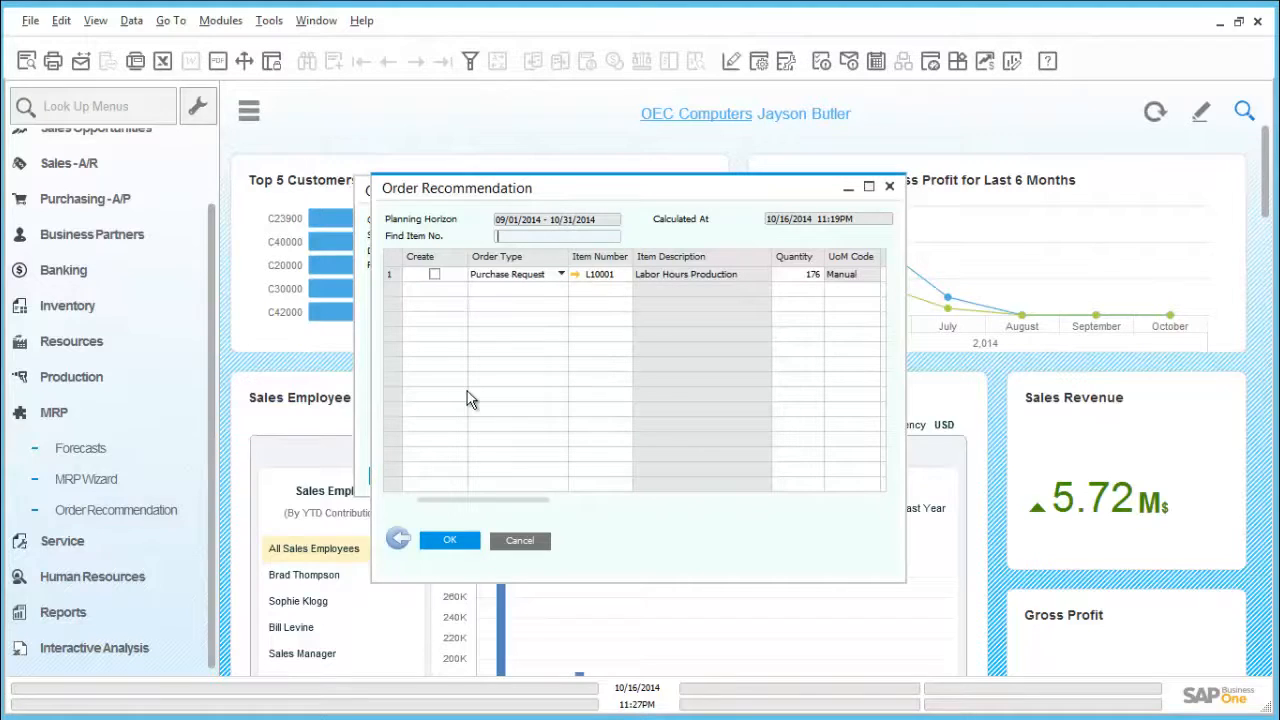
left_click(450, 540)
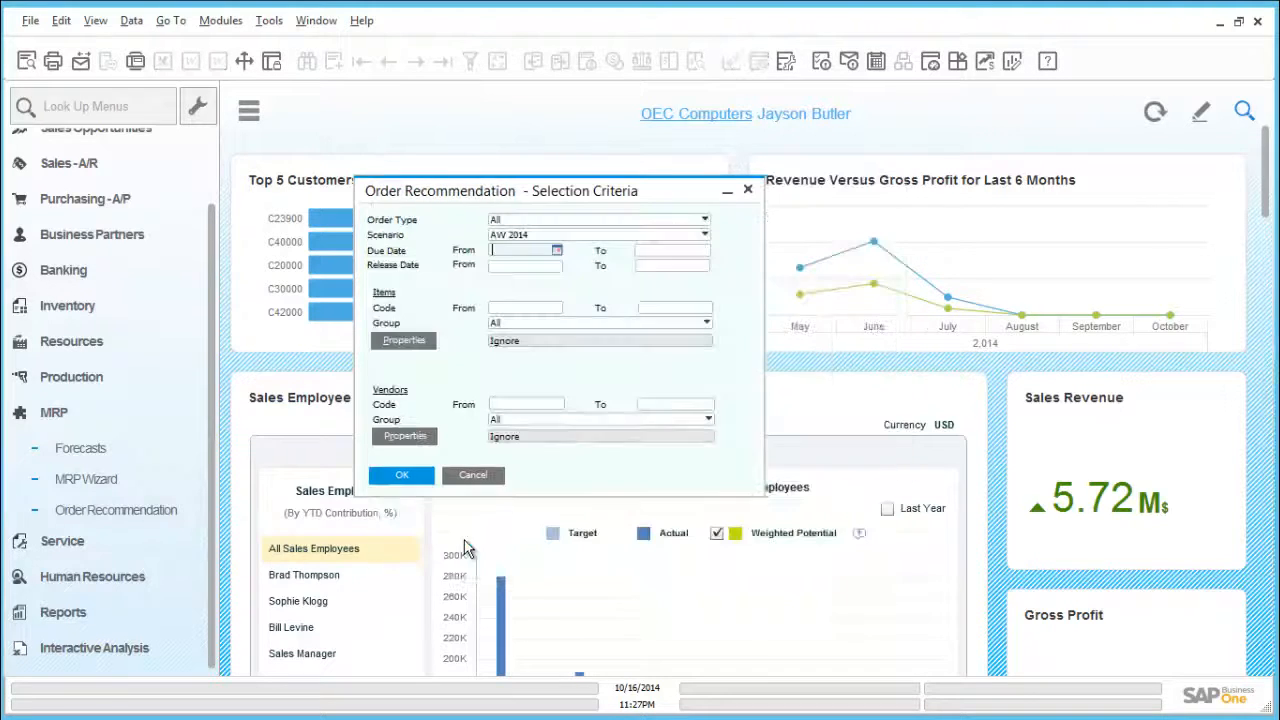
left_click(474, 476)
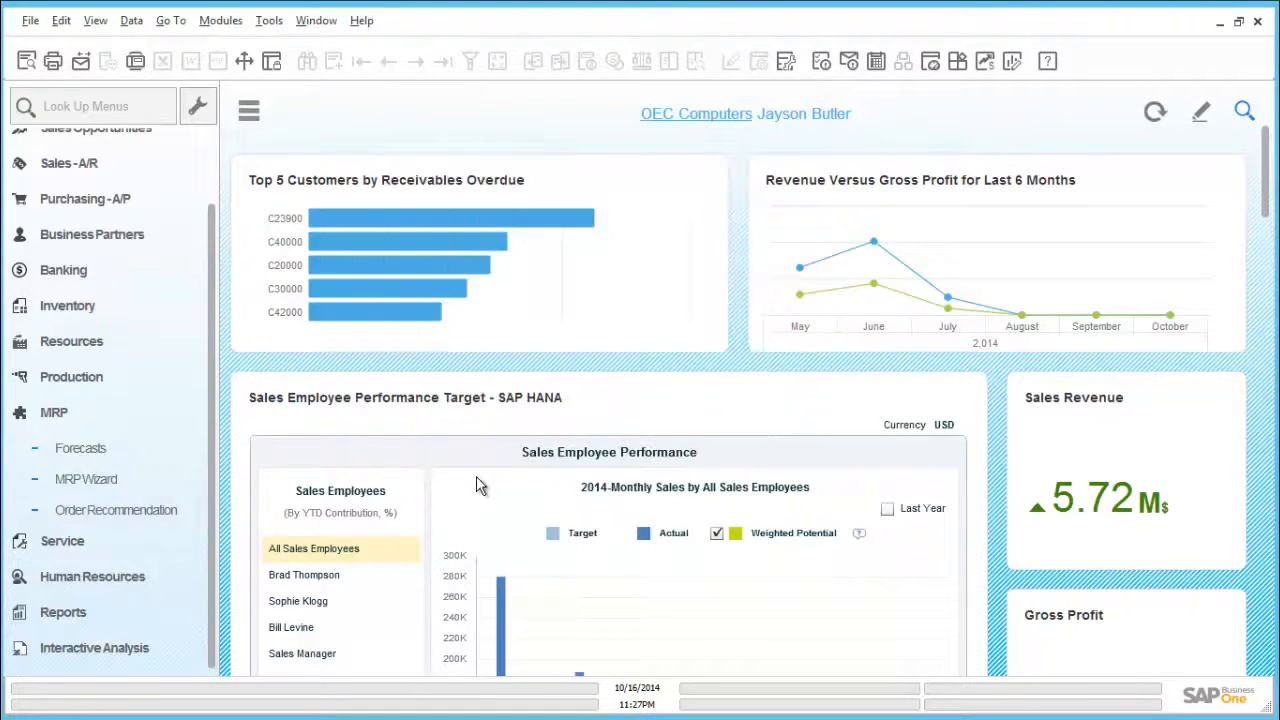
Step: Find the existing production order for product P10005 by its document number and review its component lines
left_click(186, 422)
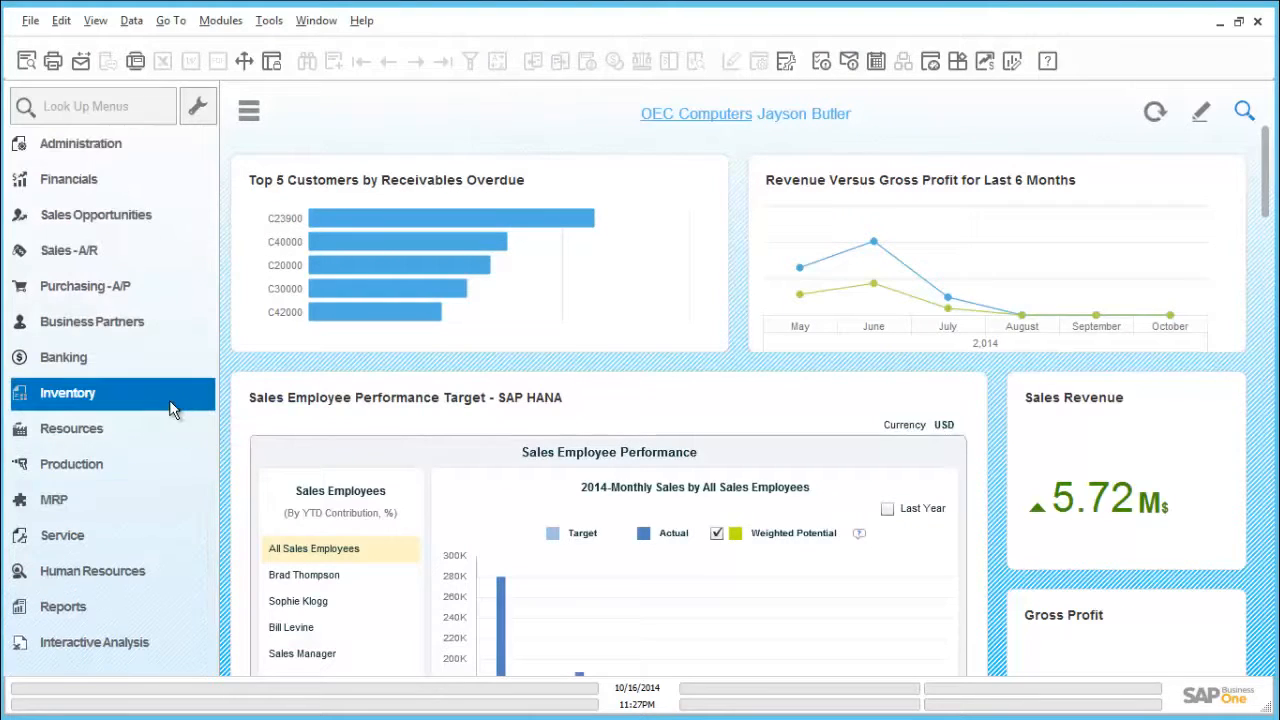
left_click(96, 466)
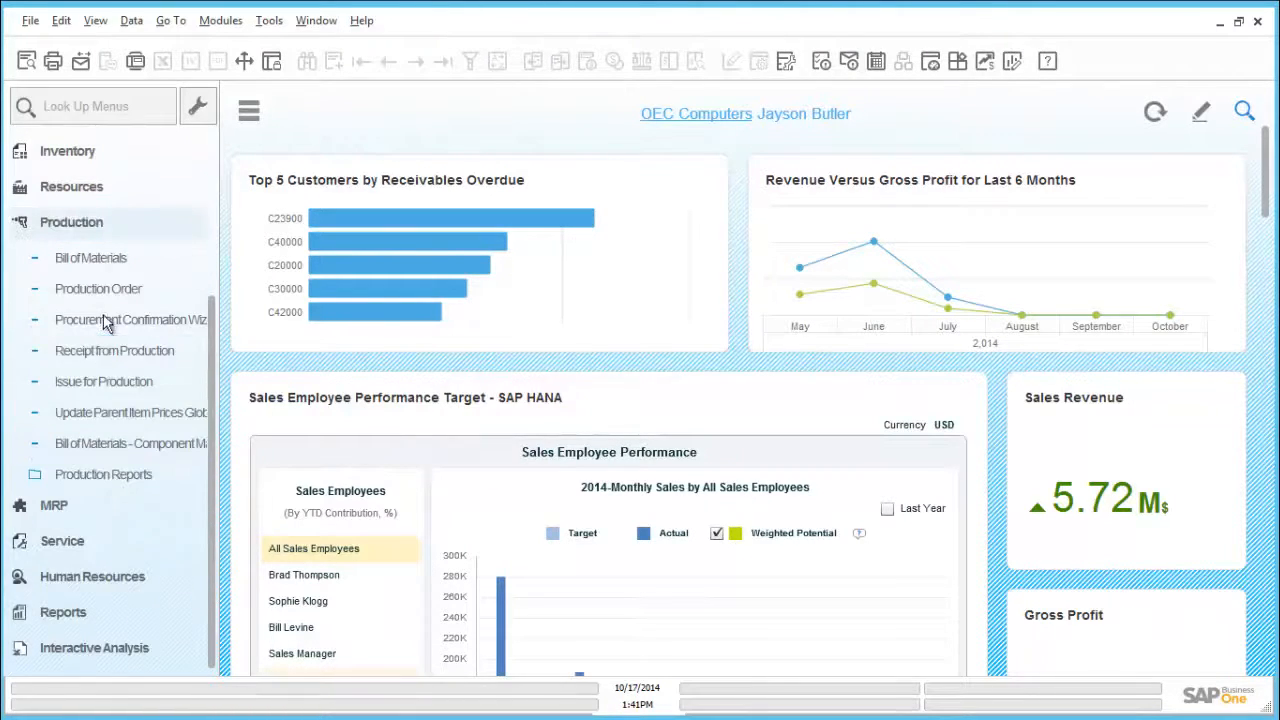
left_click(104, 292)
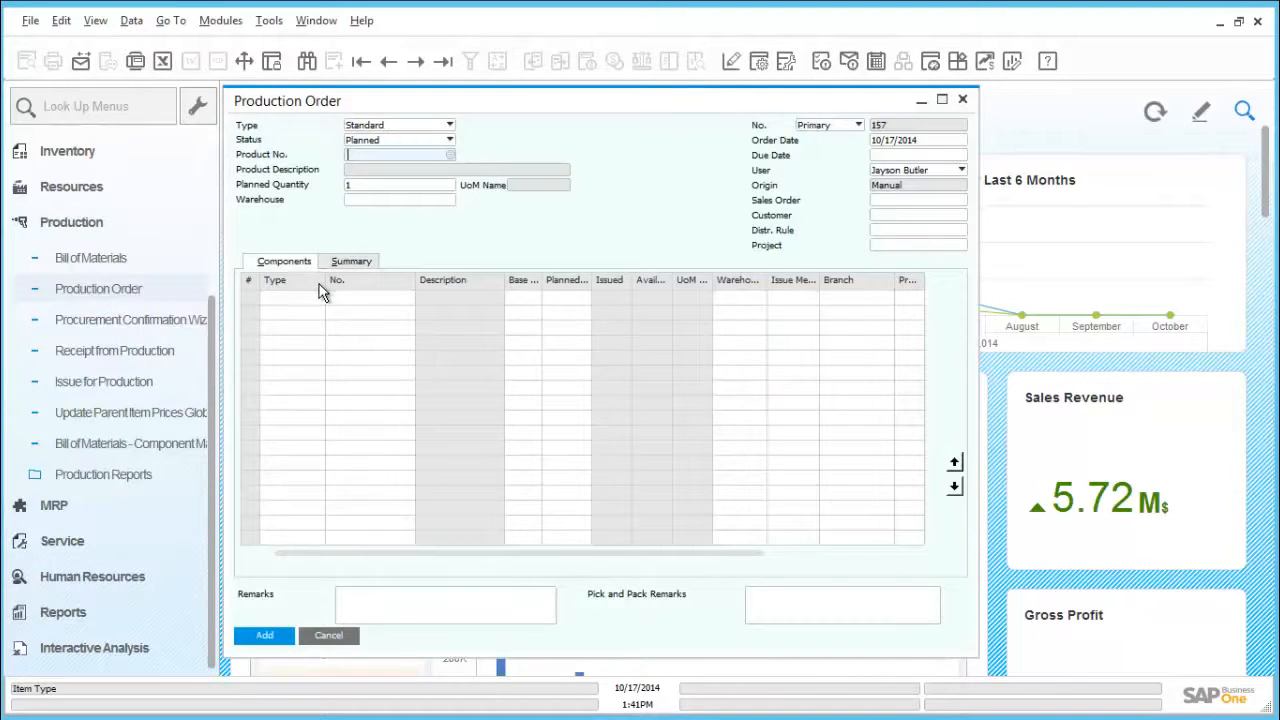
key("ctrl+f")
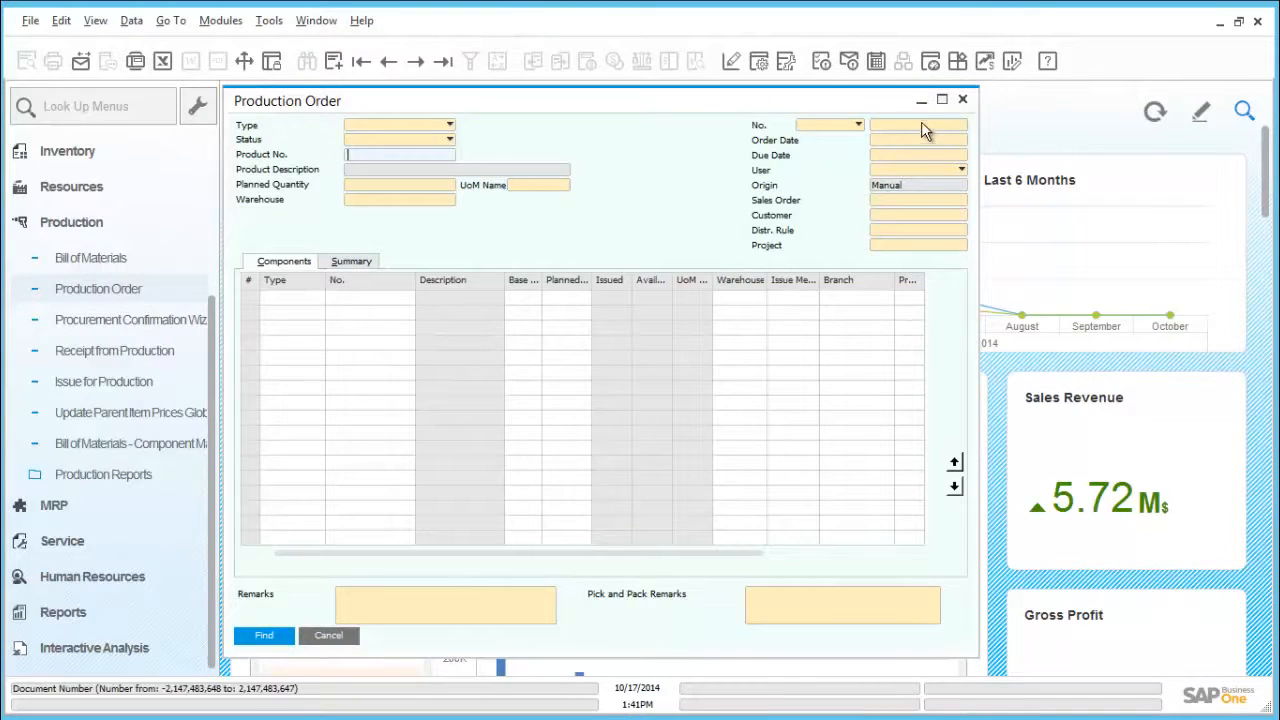
type("156")
left_click(265, 636)
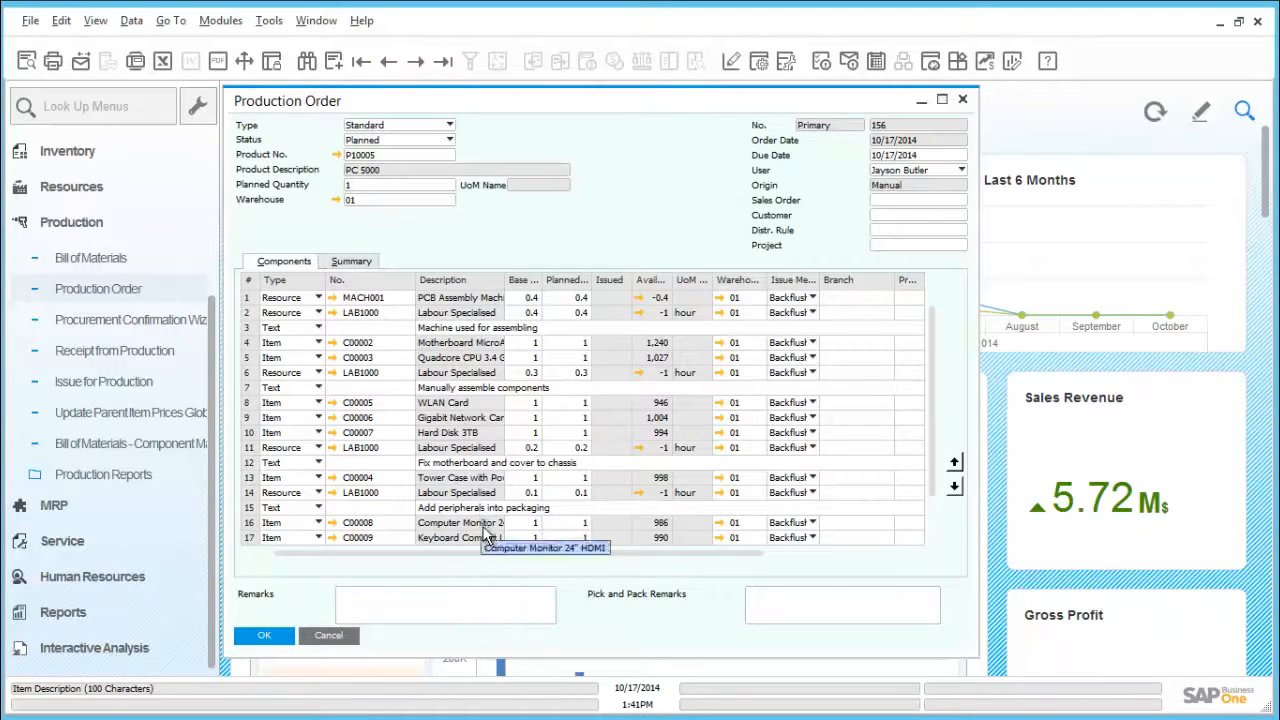
scroll(935, 466, "down", 1)
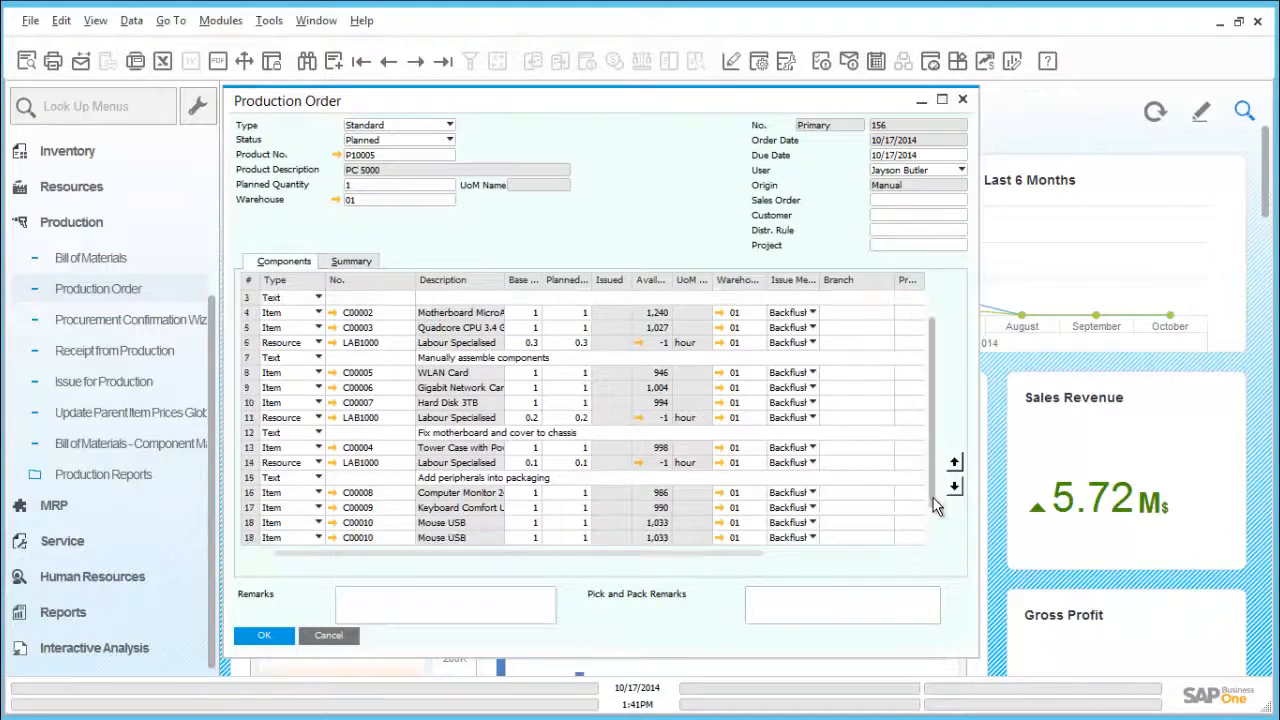
scroll(931, 447, "up", 1)
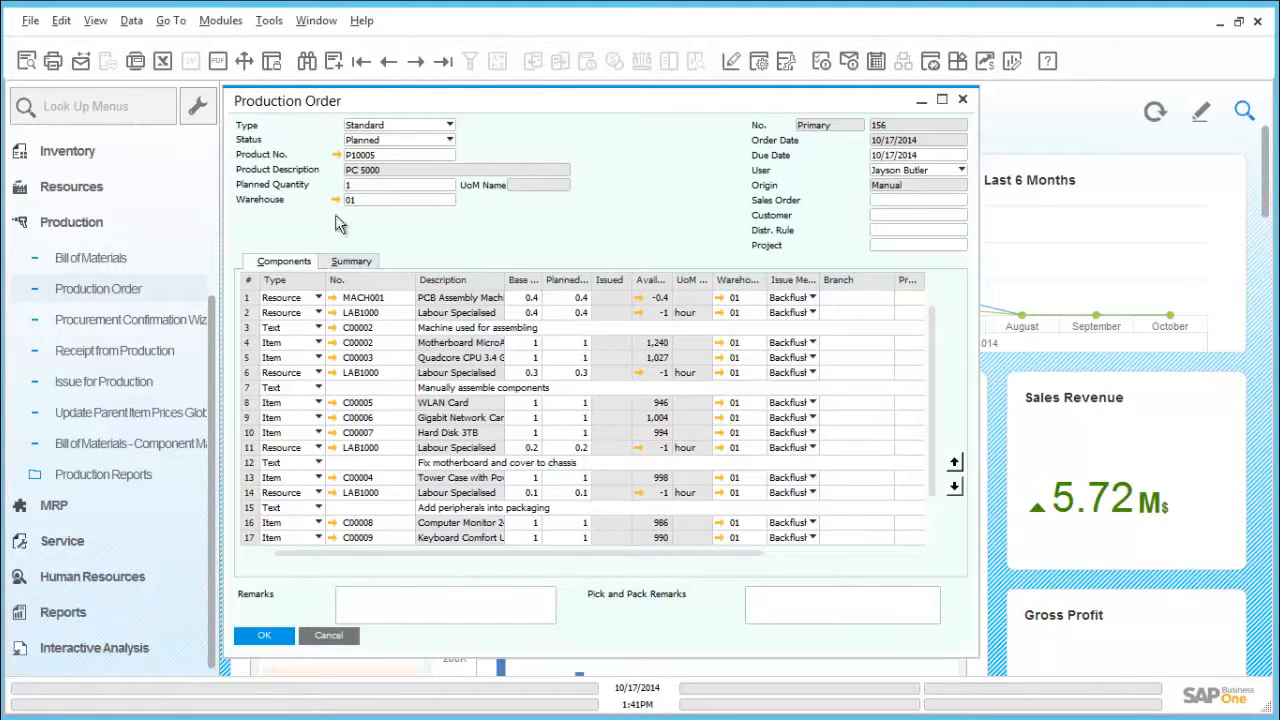
Step: Preview the printed production order and check the bill of materials of product P10005
left_click(26, 62)
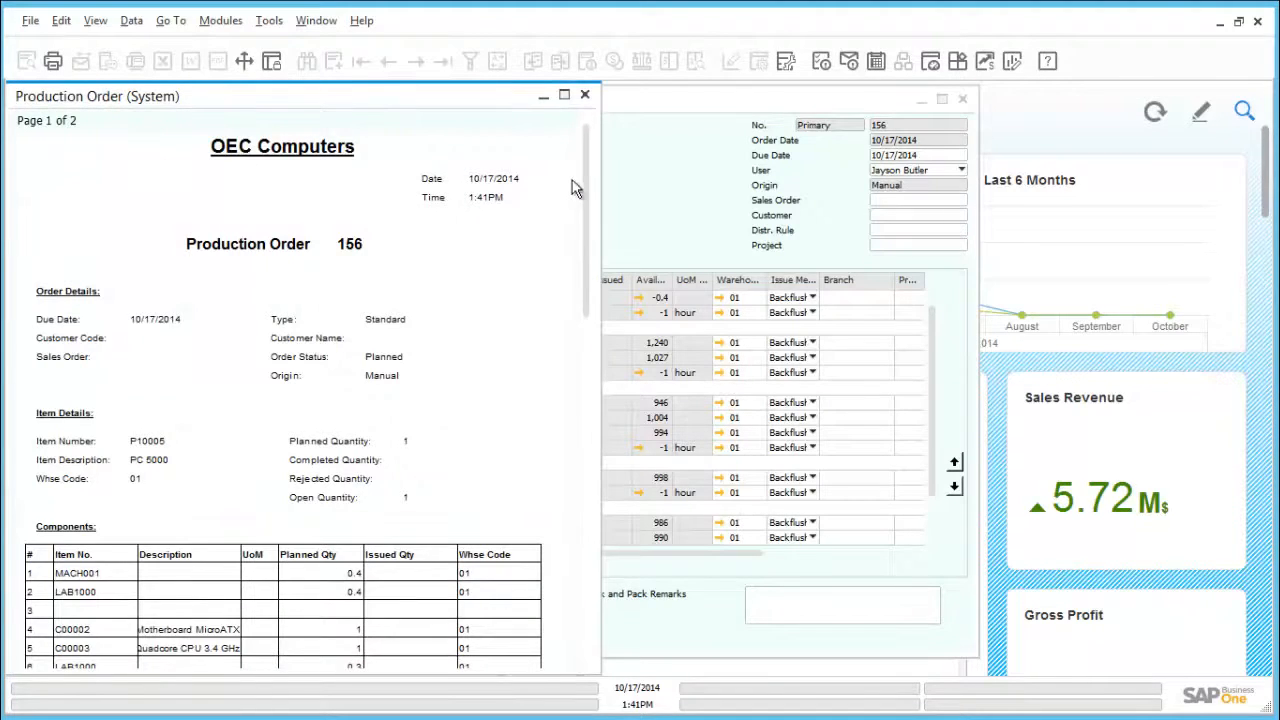
mouse_move(588, 187)
left_mouse_down()
mouse_move(588, 305)
mouse_move(588, 163)
left_mouse_up()
left_click(585, 95)
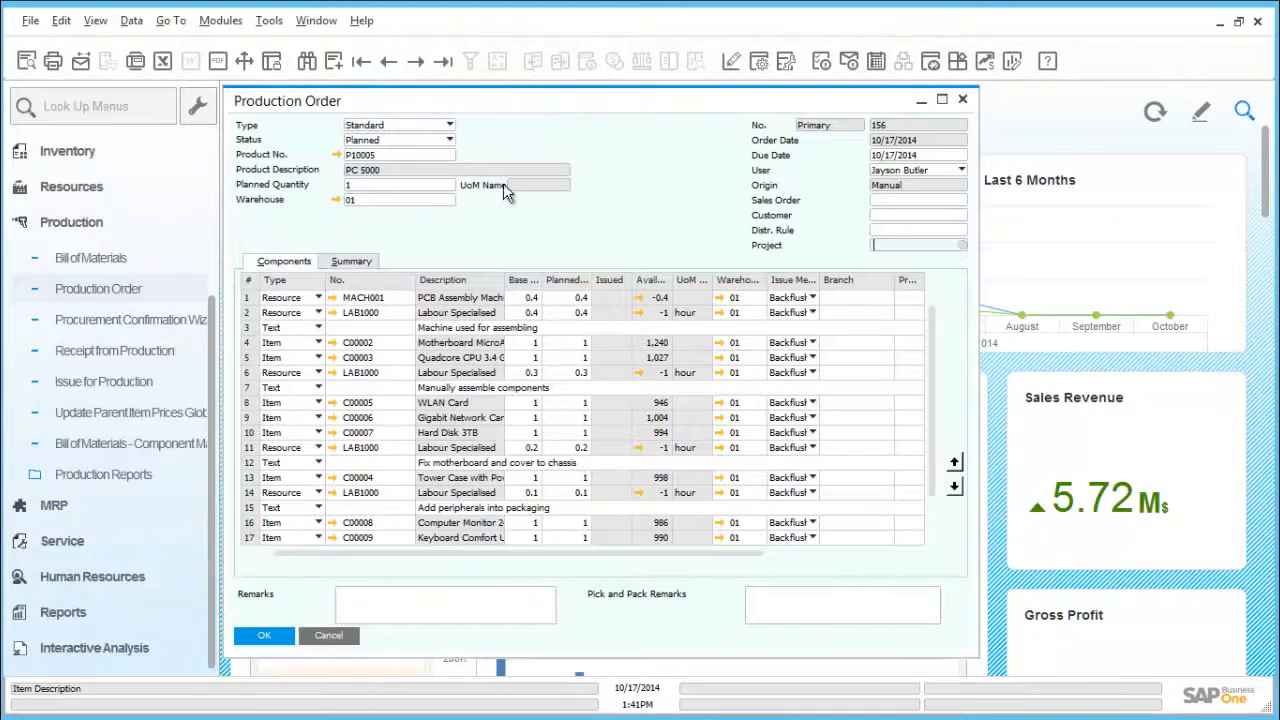
left_click(337, 155)
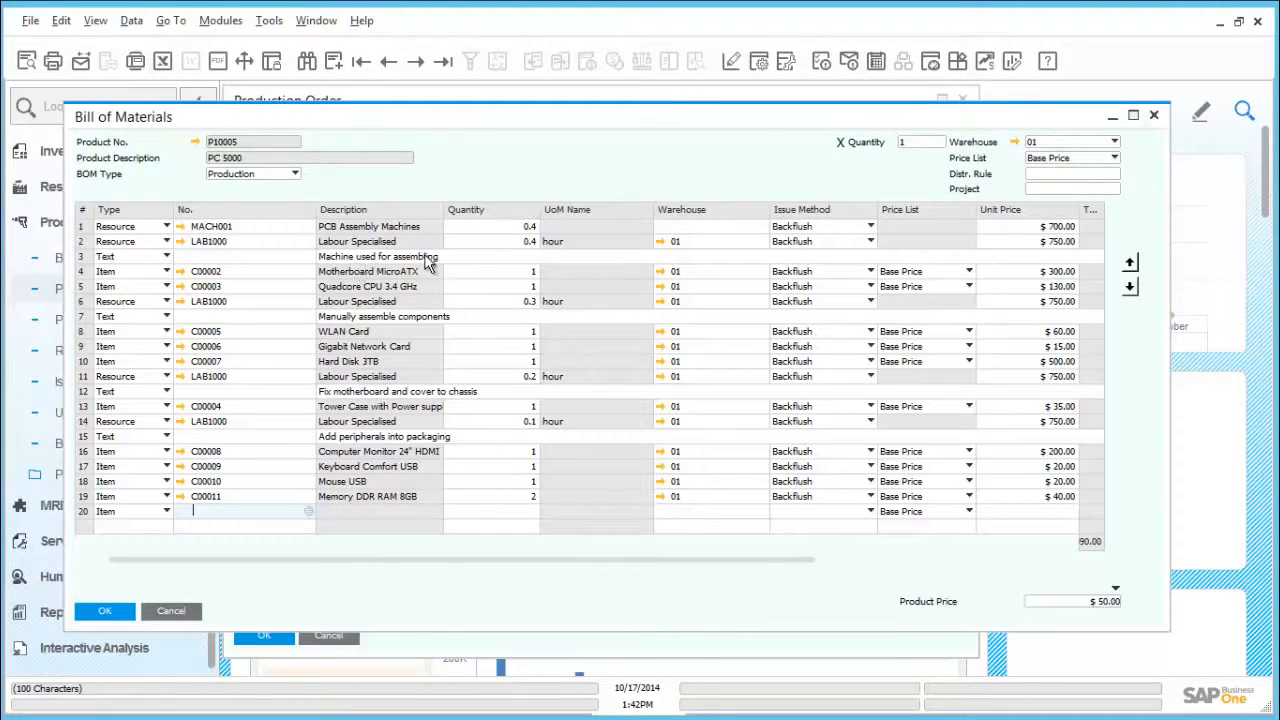
left_click(110, 616)
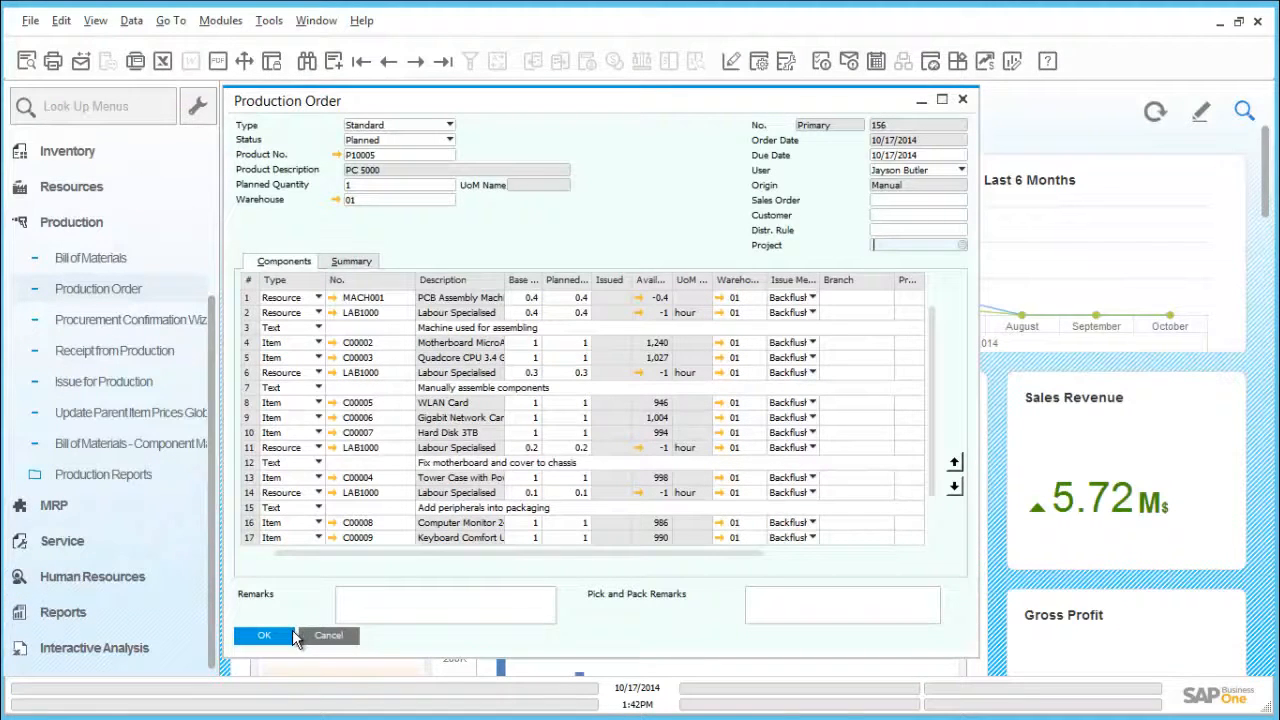
Step: Set the production order's status to Released and save the change
left_click(408, 141)
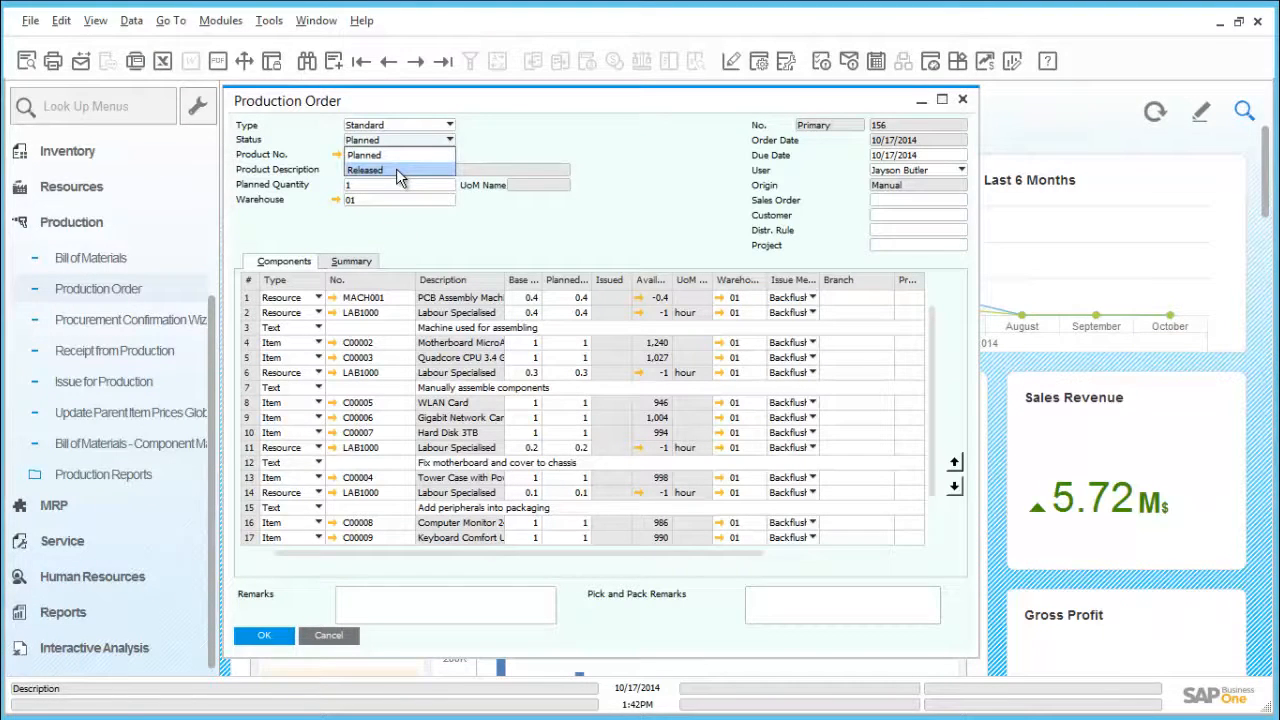
left_click(396, 170)
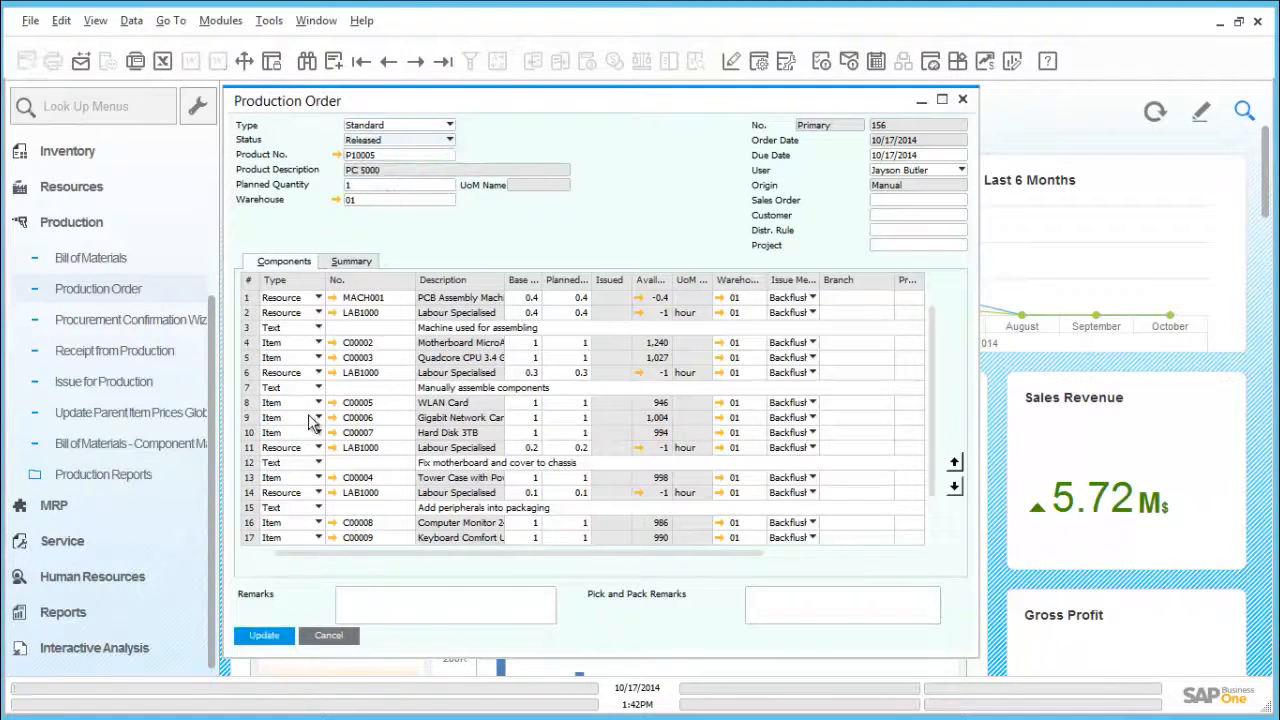
left_click(262, 637)
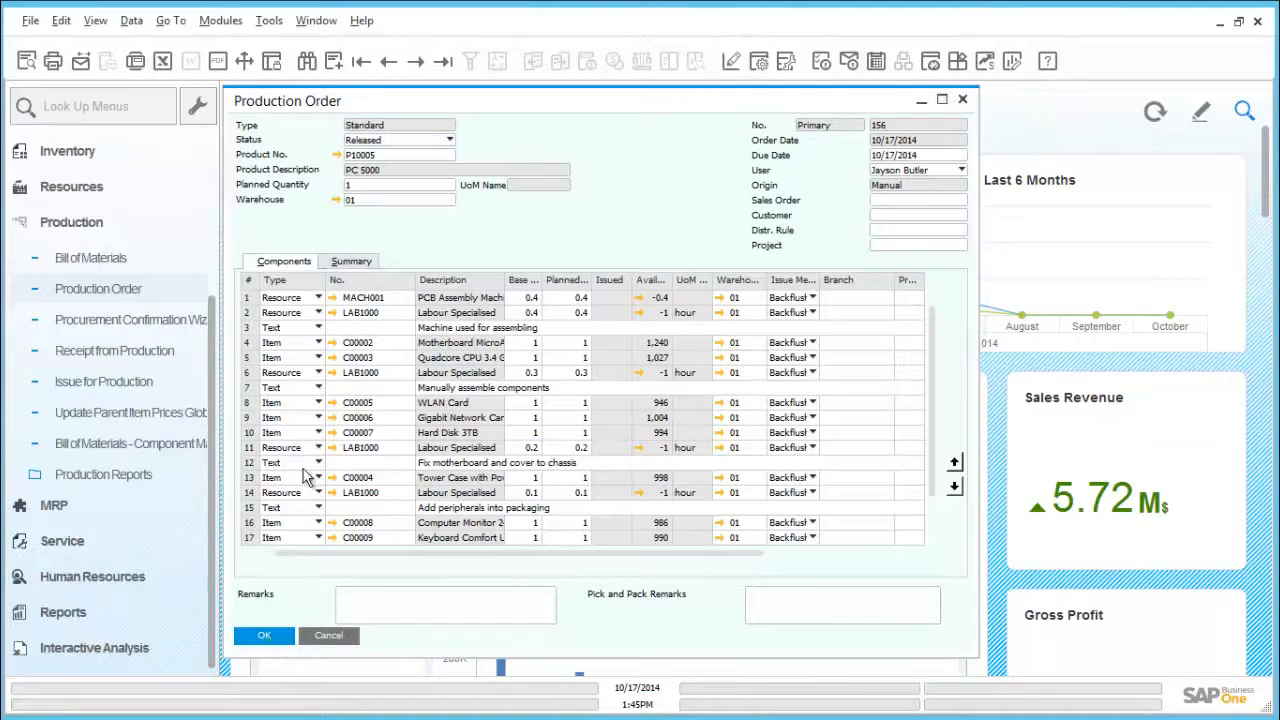
Step: Examine the capacity and planning data of machine resource MACH001 from the production order's components
left_click(332, 297)
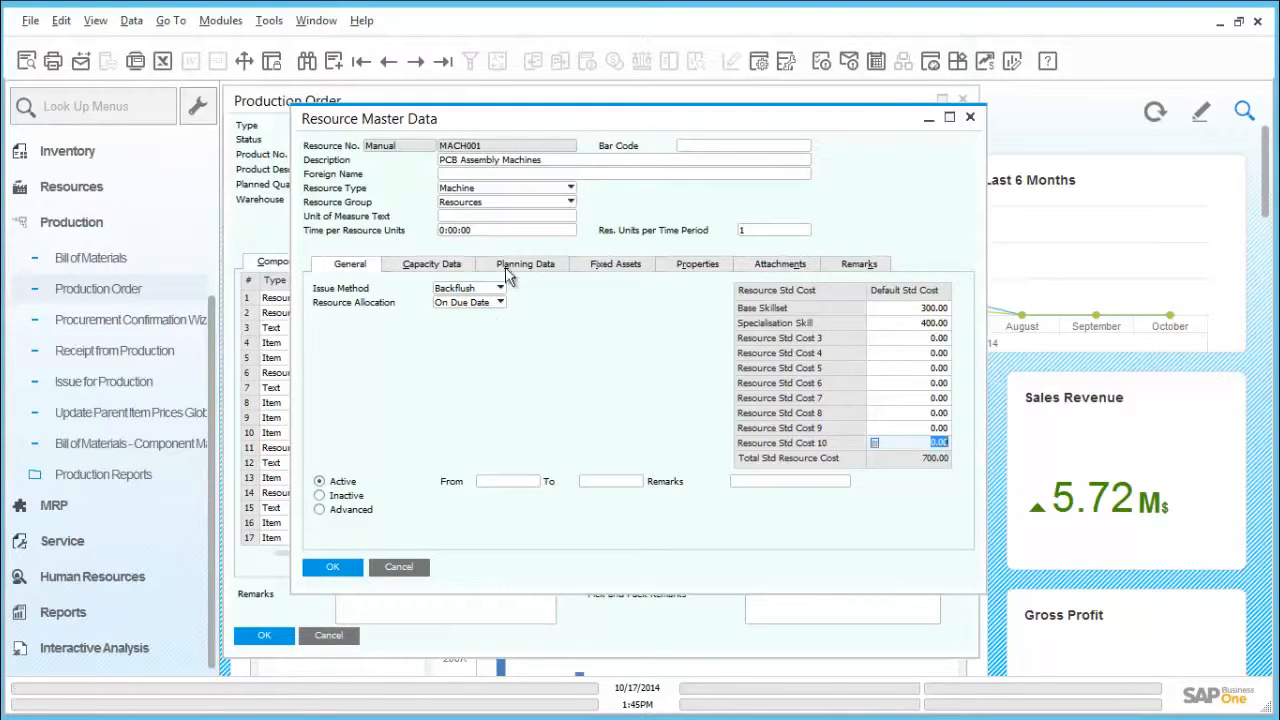
left_click(452, 265)
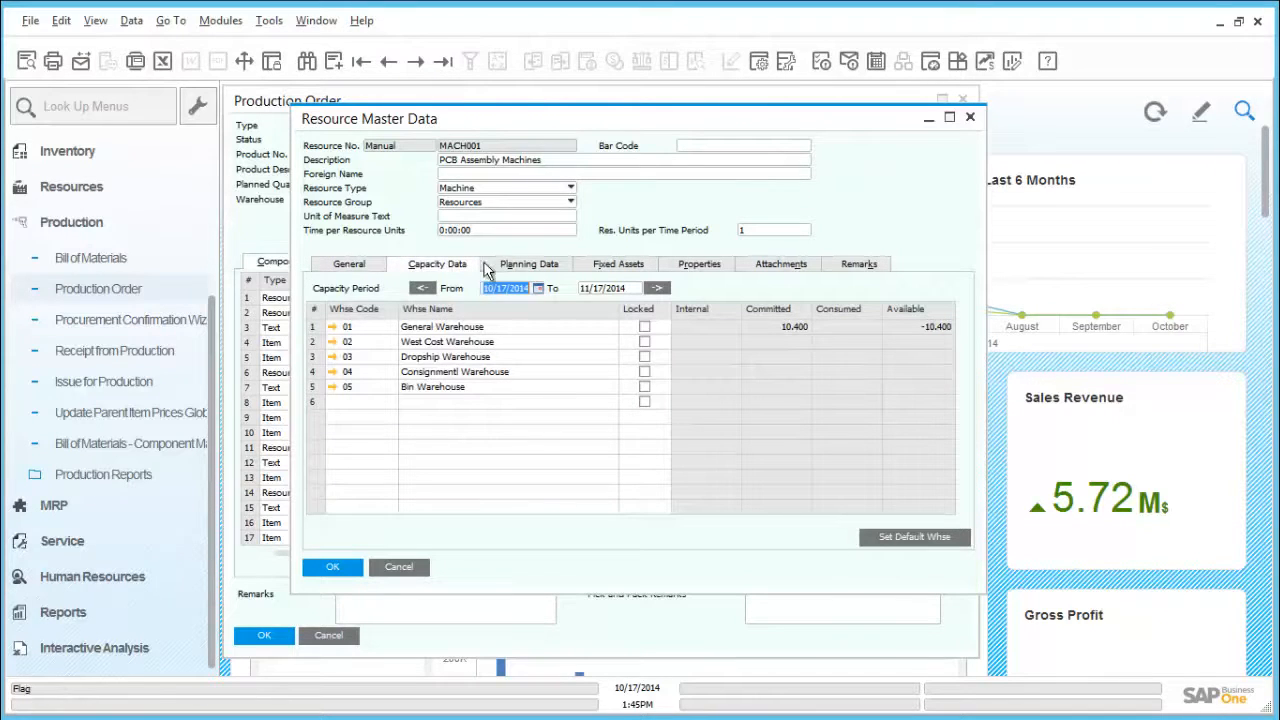
left_click(513, 266)
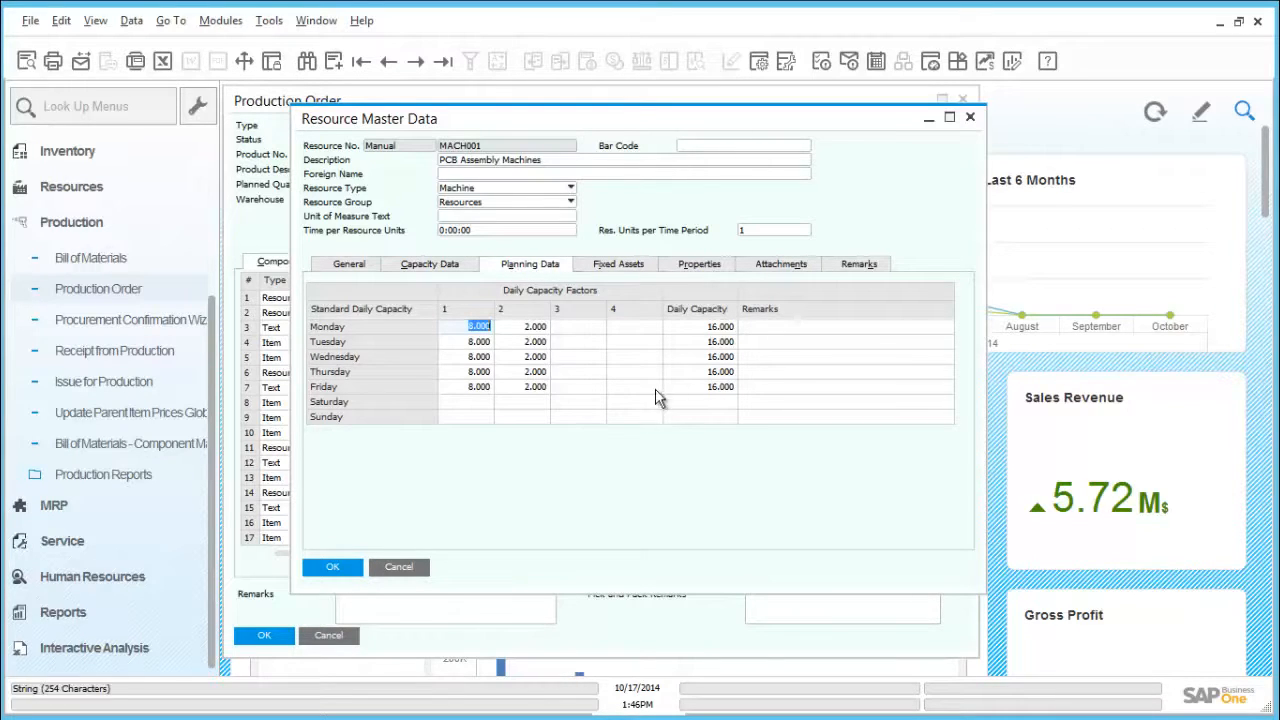
left_click(334, 567)
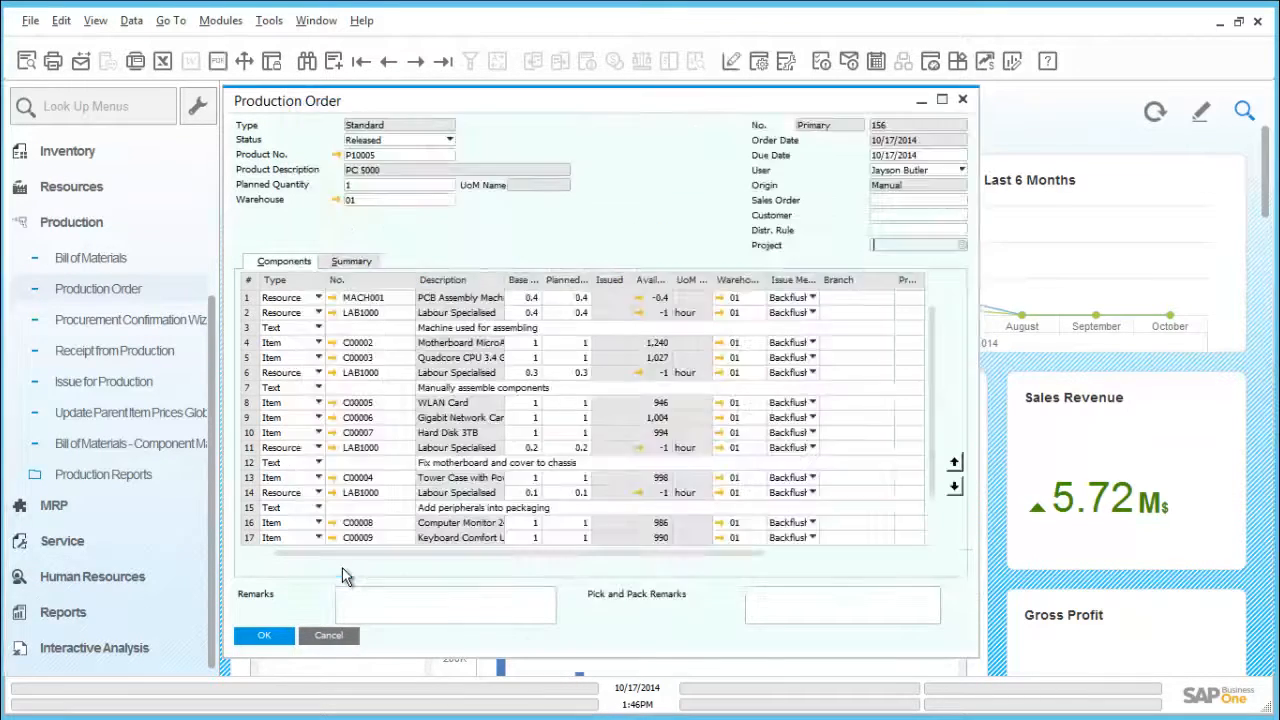
Step: Examine the capacity and planning data of labor resource LAB1000, and close the production order
left_click(331, 312)
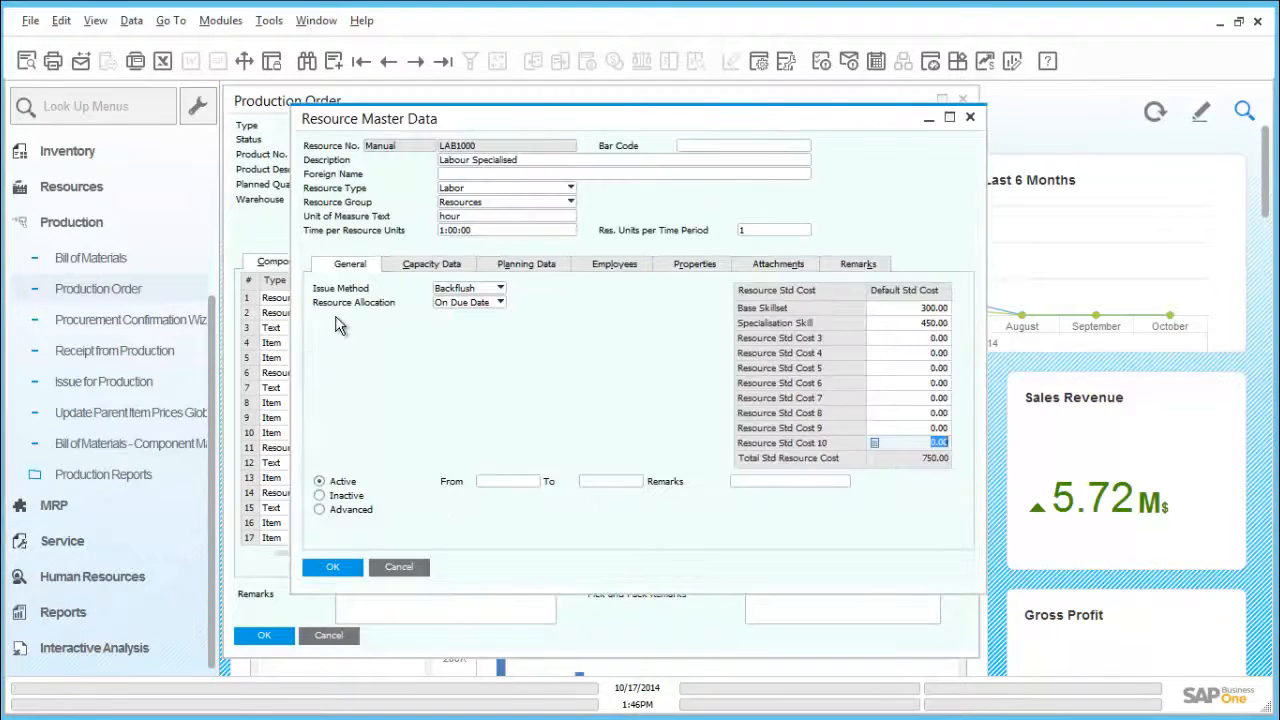
left_click(432, 268)
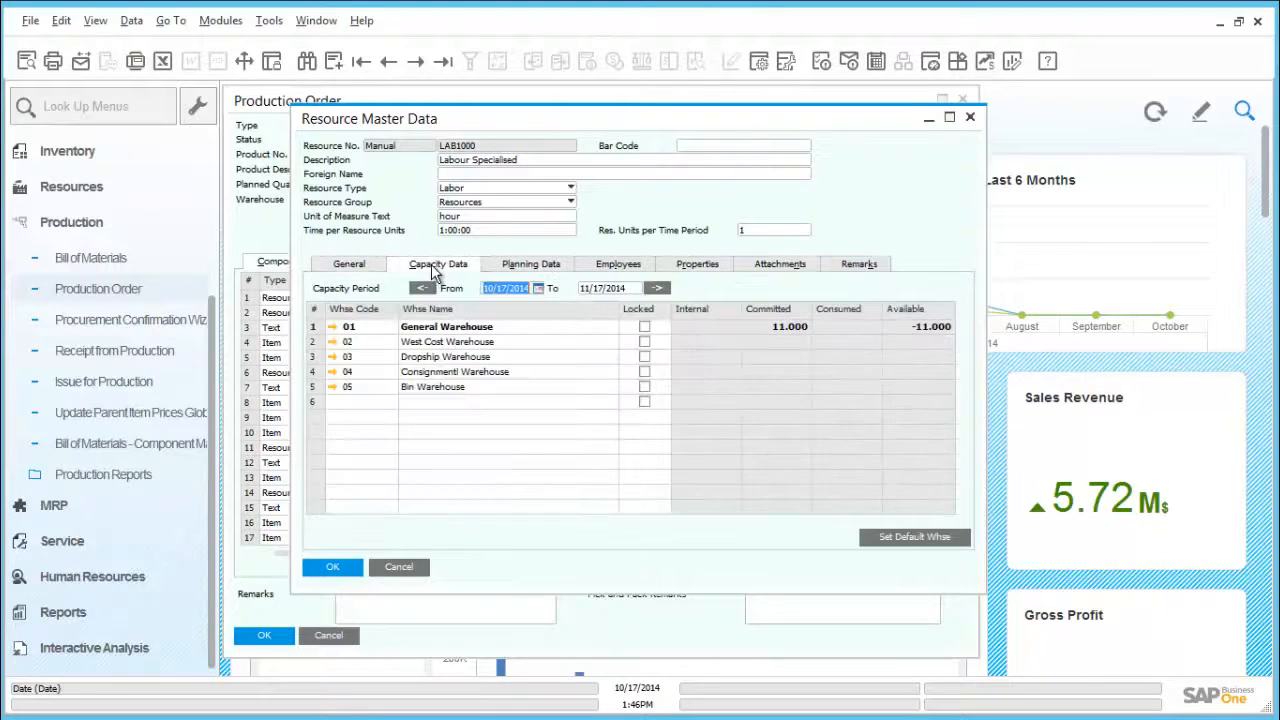
left_click(501, 270)
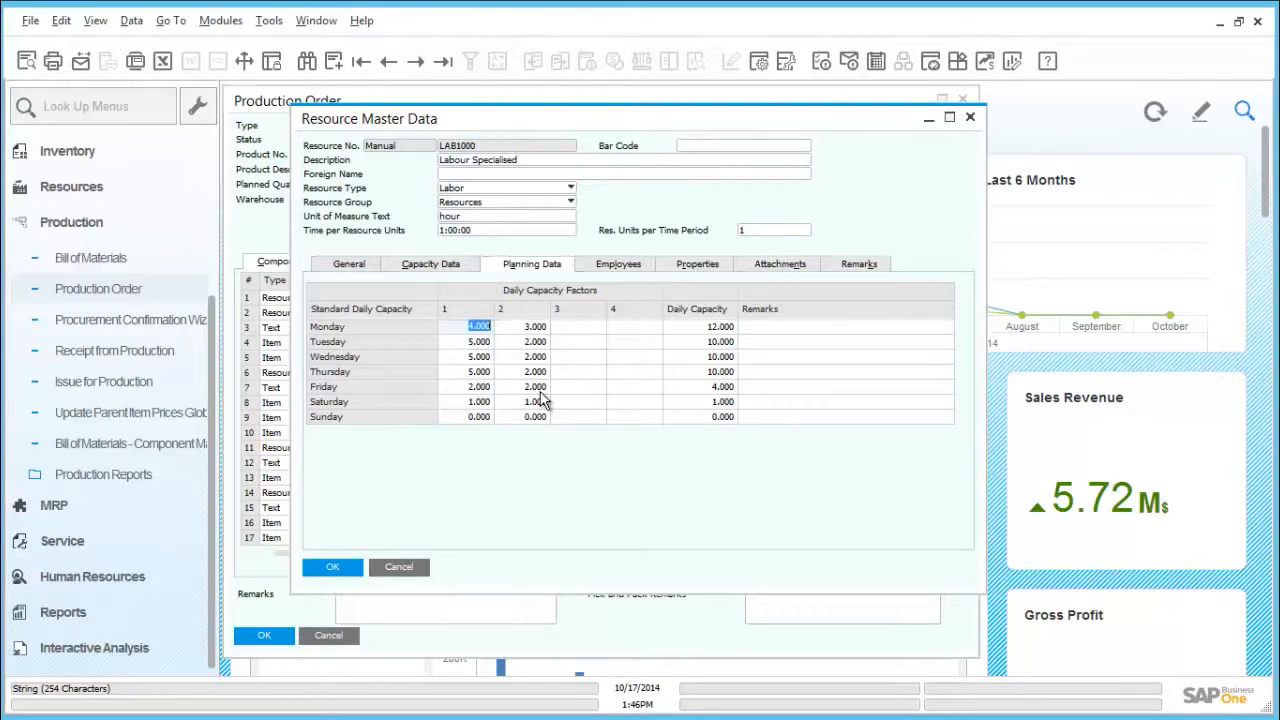
left_click(343, 567)
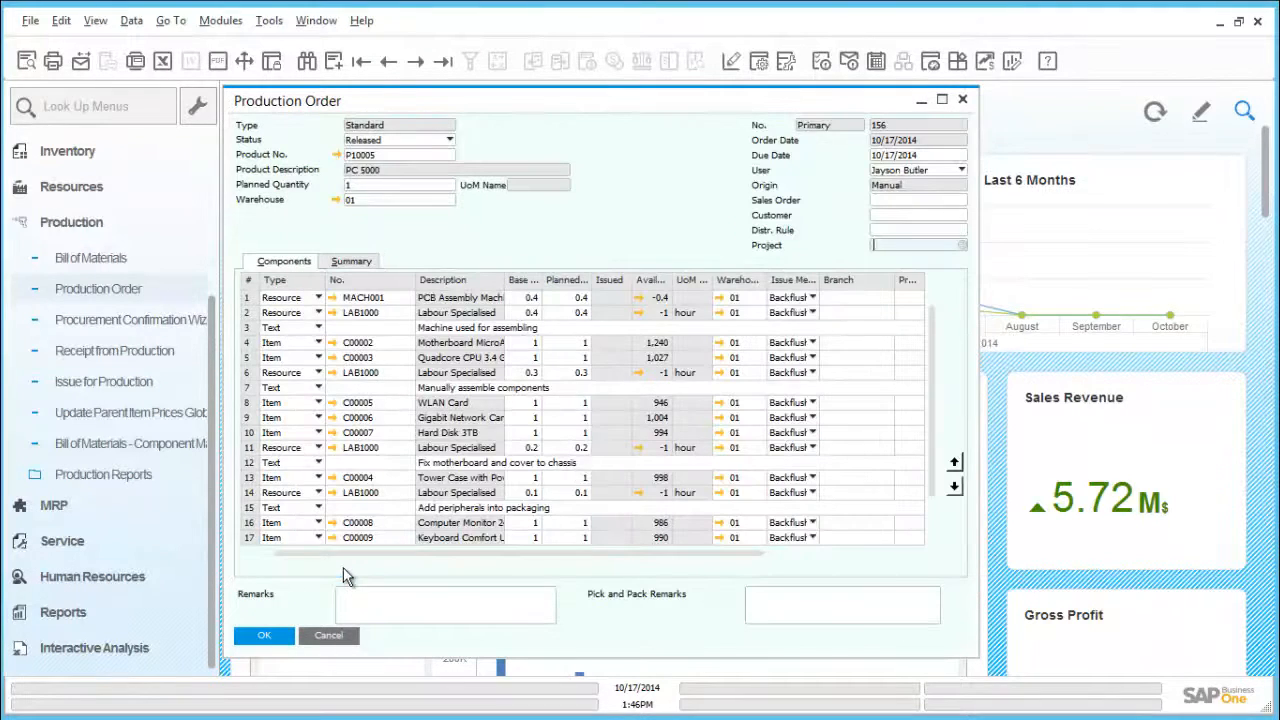
left_click(268, 637)
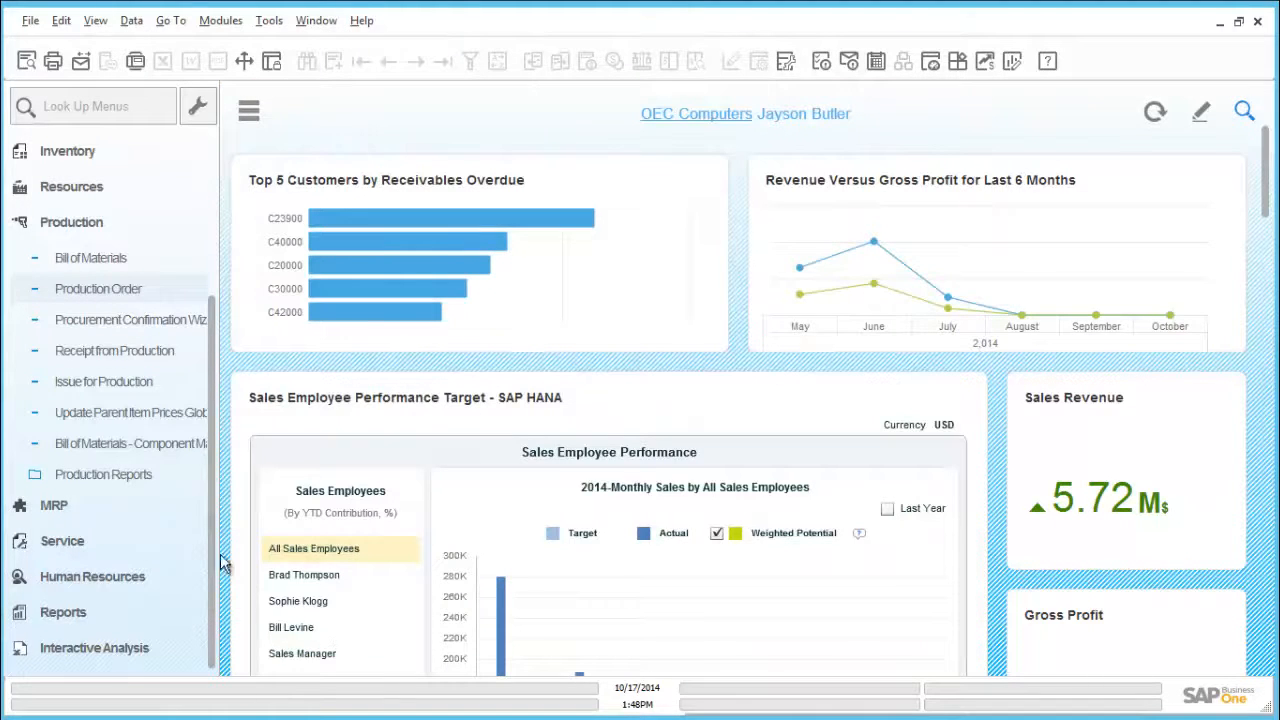
Step: Review the status of all open production orders in the Open Items List report and close it
left_click(115, 476)
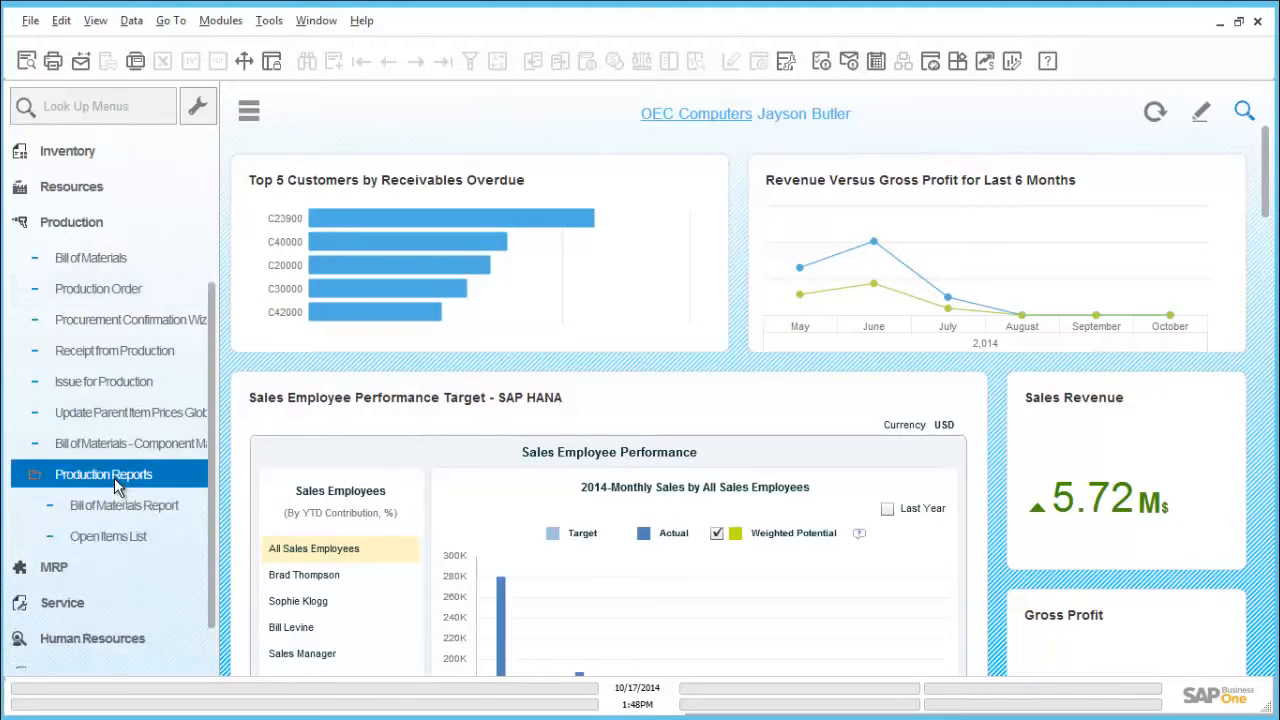
left_click(113, 477)
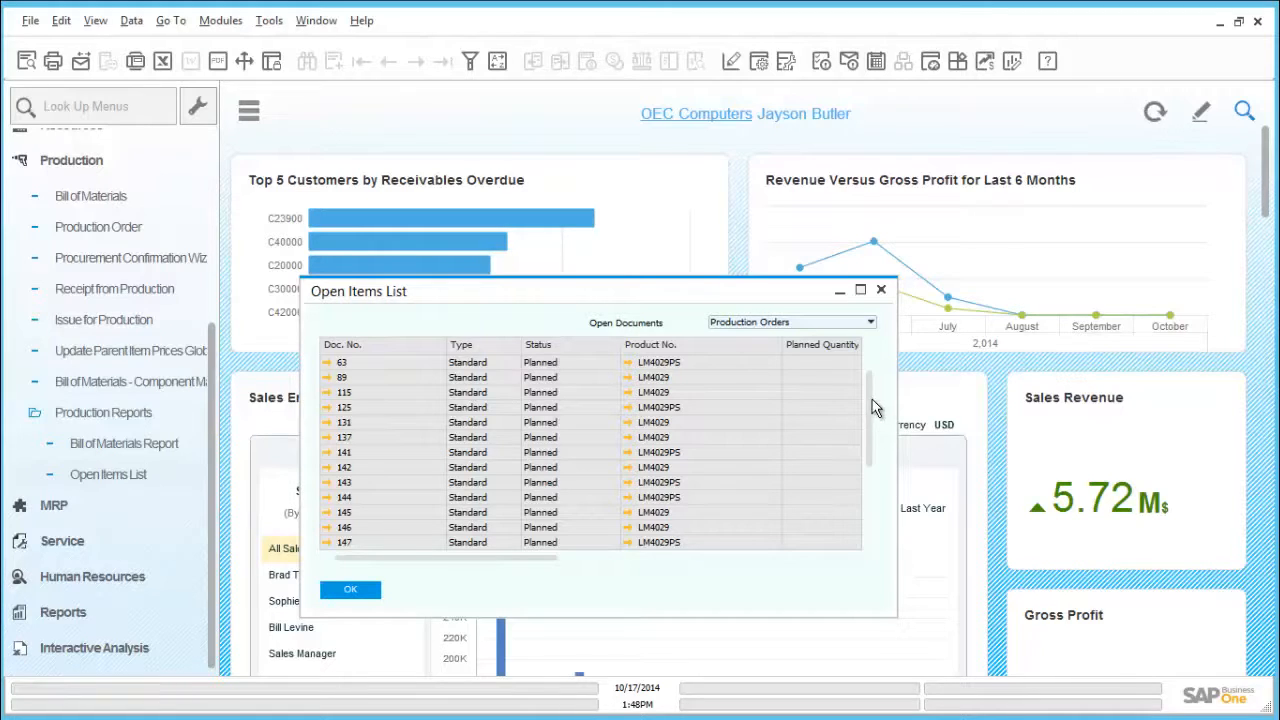
scroll(868, 396, "down", 3)
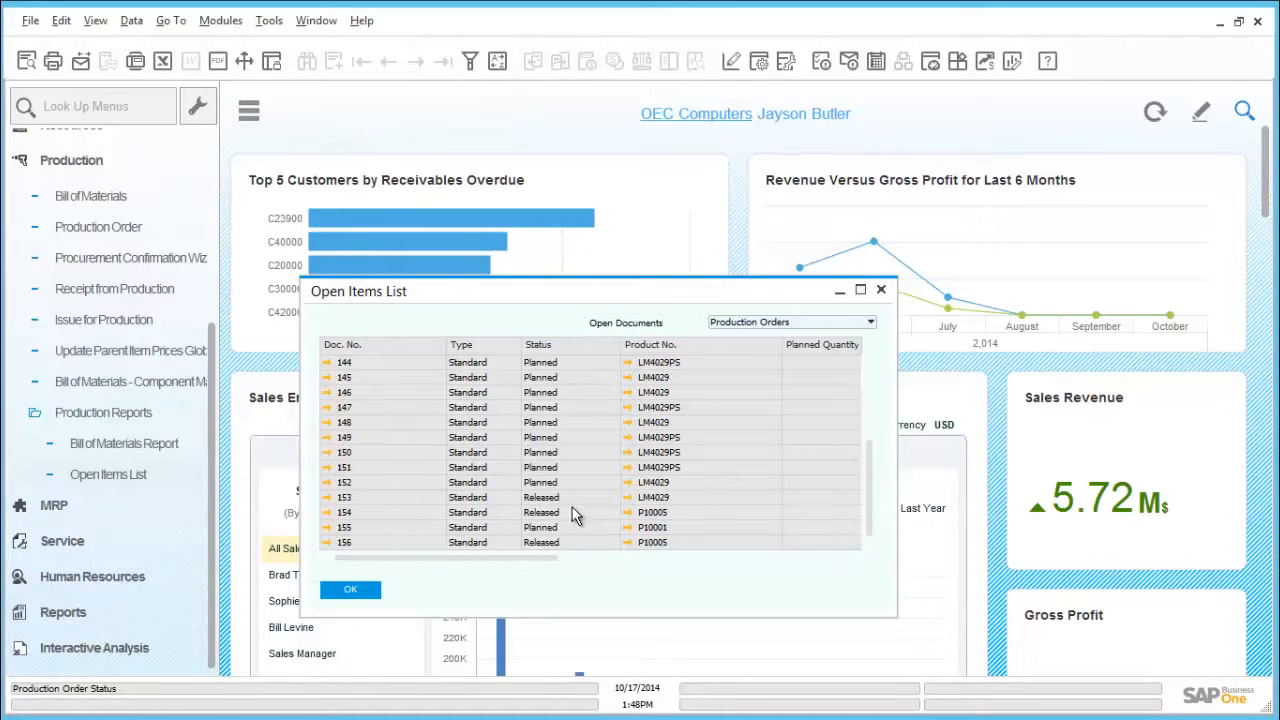
left_click(364, 593)
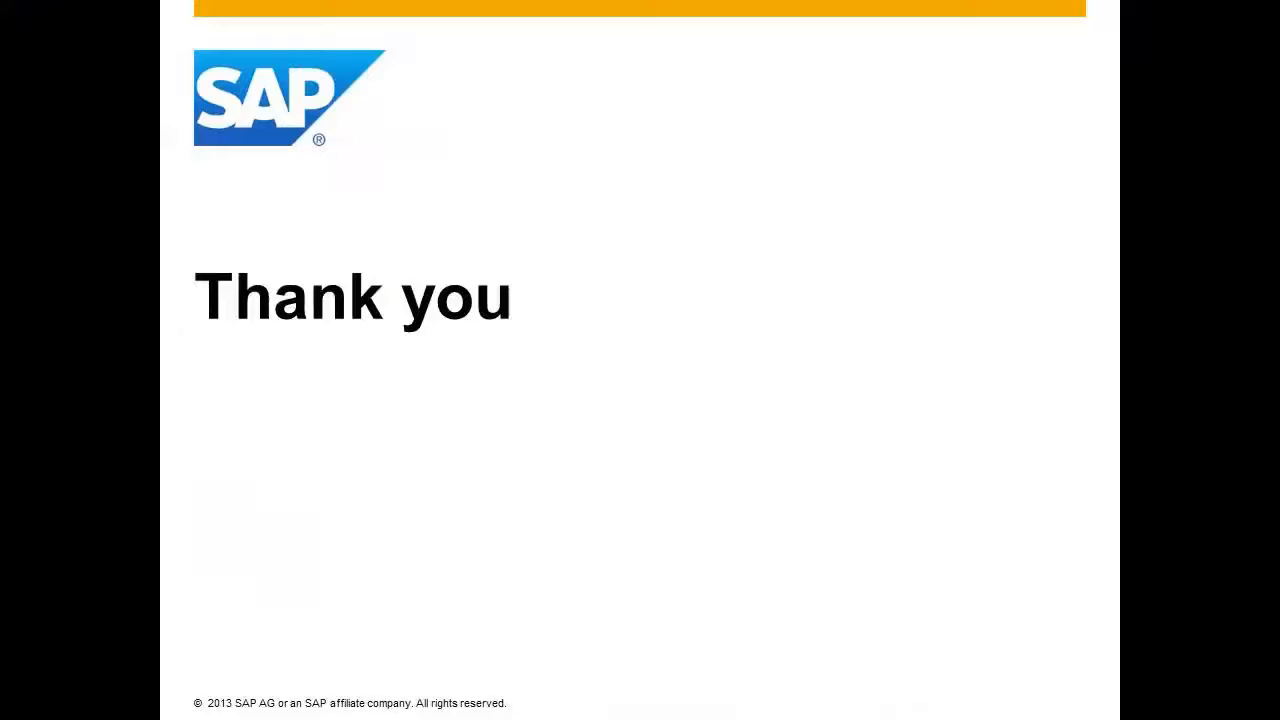